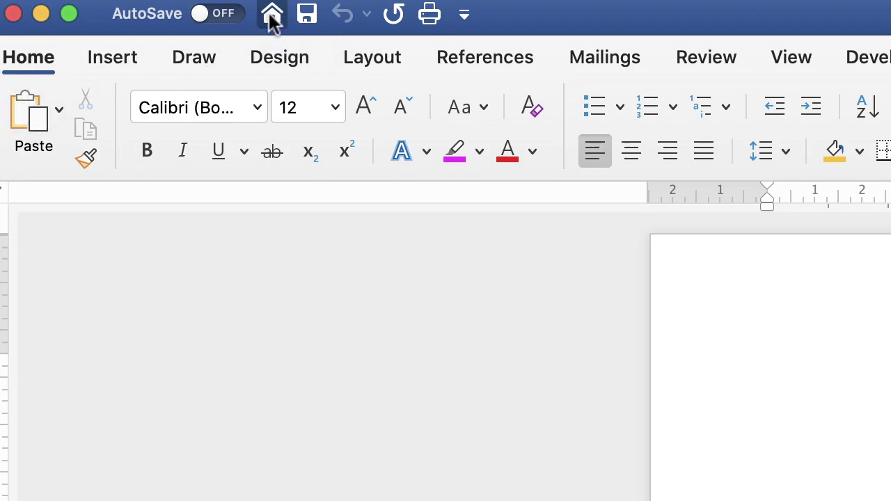
Create a new document from the Calendar template with its macros enabled
{"action": "left_click", "coordinate": [272, 15]}
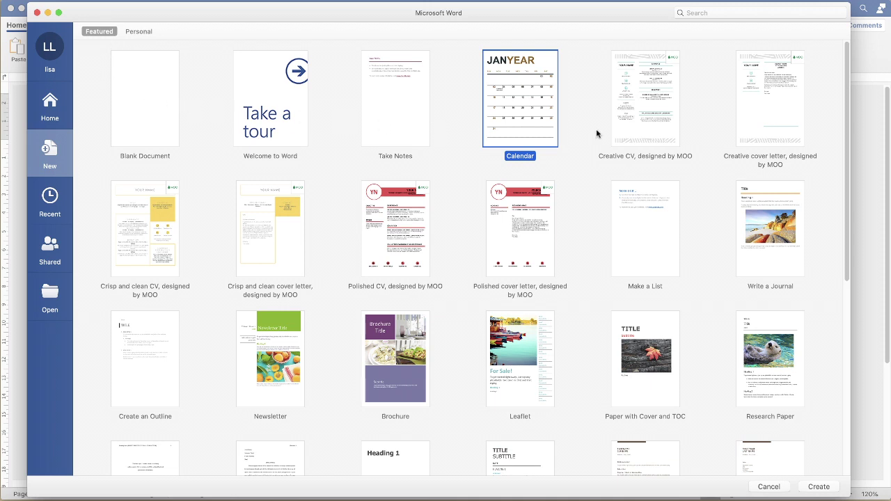
{"action": "left_click", "coordinate": [49, 104]}
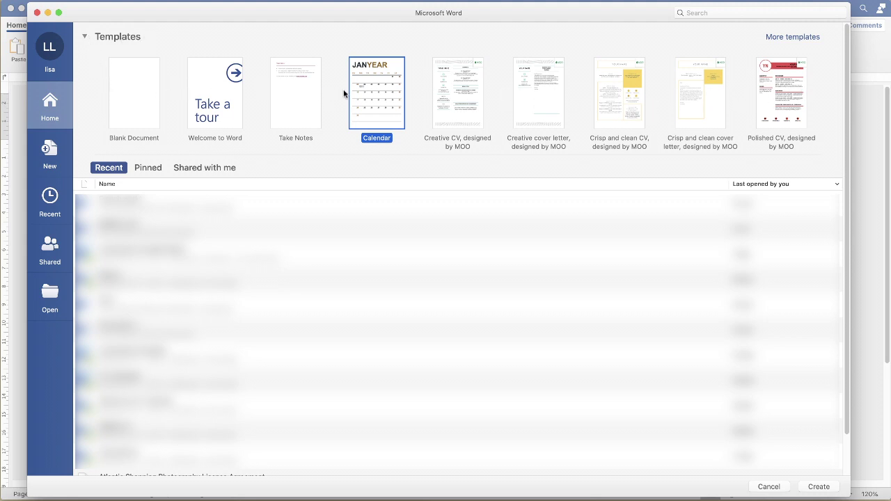
{"action": "left_click", "coordinate": [776, 39]}
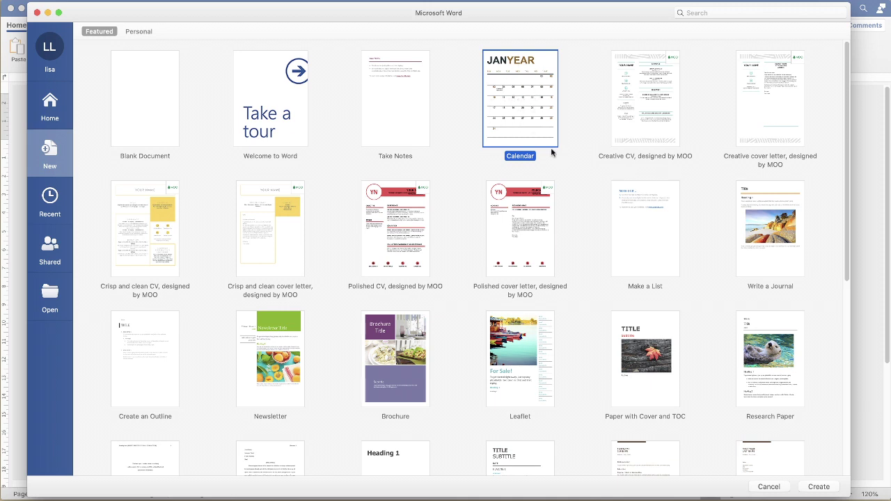
{"action": "left_click", "coordinate": [818, 486]}
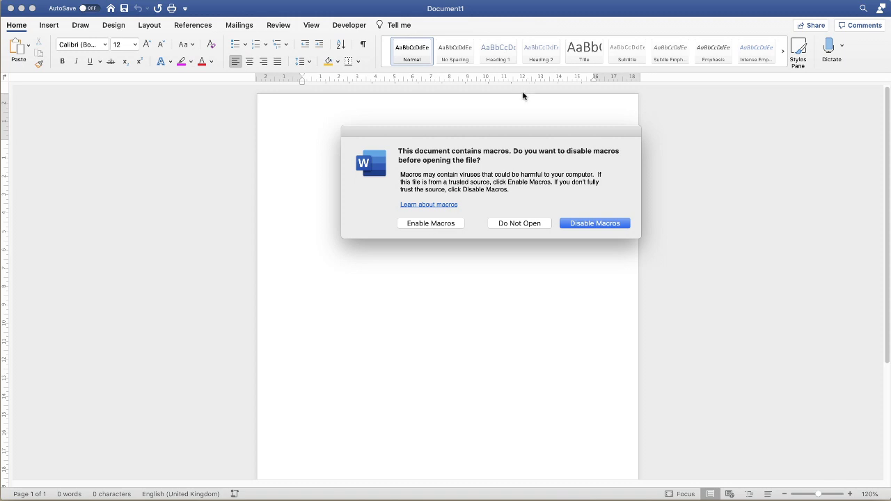
{"action": "left_click", "coordinate": [450, 222]}
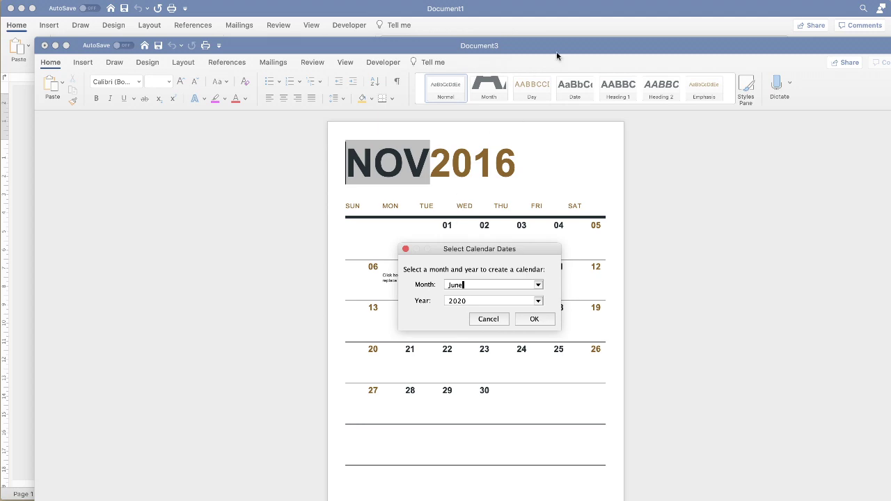
Generate the calendar for June 2020 and dismiss the information note about changing dates
{"action": "left_click_drag", "start_coordinate": [567, 43], "coordinate": [532, 9]}
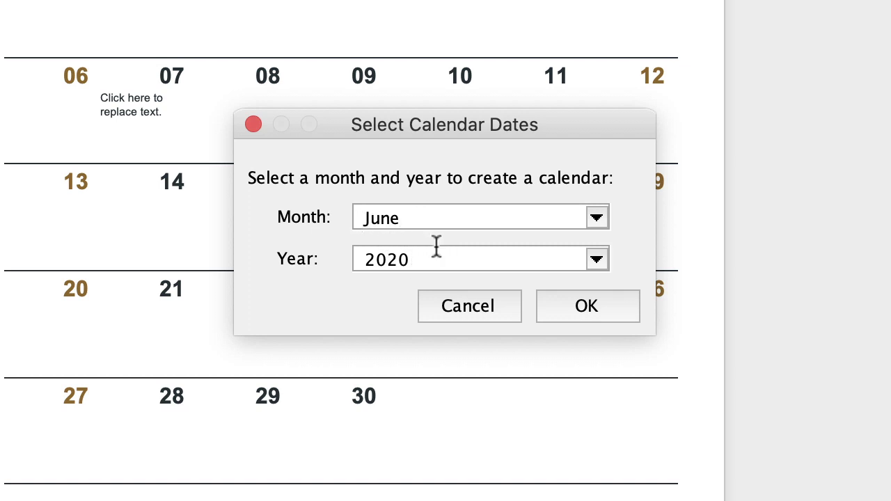
{"action": "left_click", "coordinate": [587, 307]}
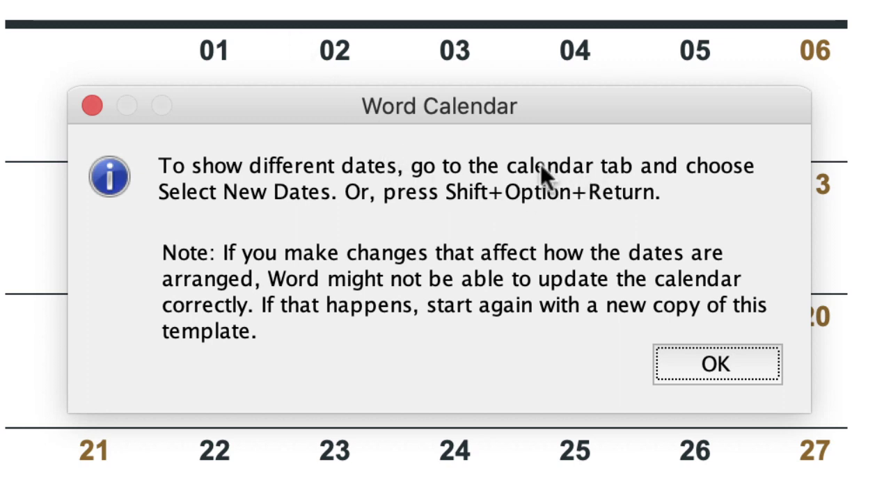
{"action": "left_click", "coordinate": [696, 364]}
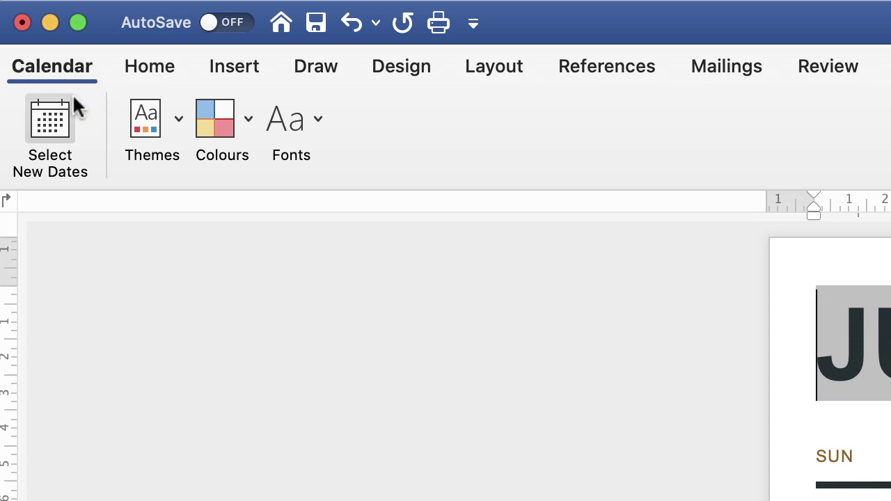
Select new calendar dates, changing the month to July 2020, and dismiss the information note
{"action": "left_click", "coordinate": [50, 131]}
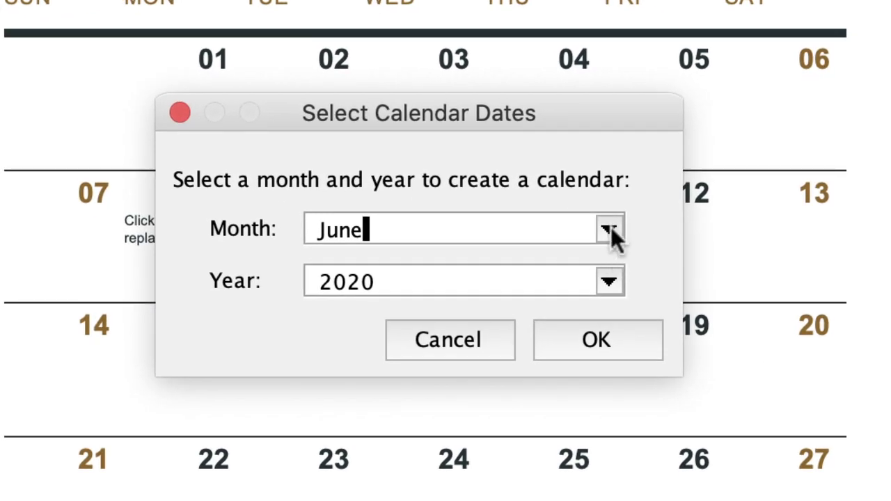
{"action": "left_click", "coordinate": [707, 288]}
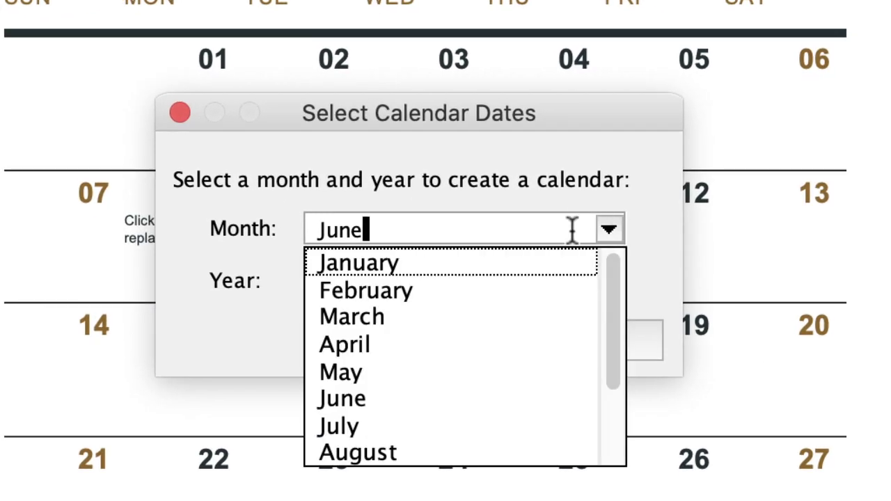
{"action": "left_click", "coordinate": [325, 428]}
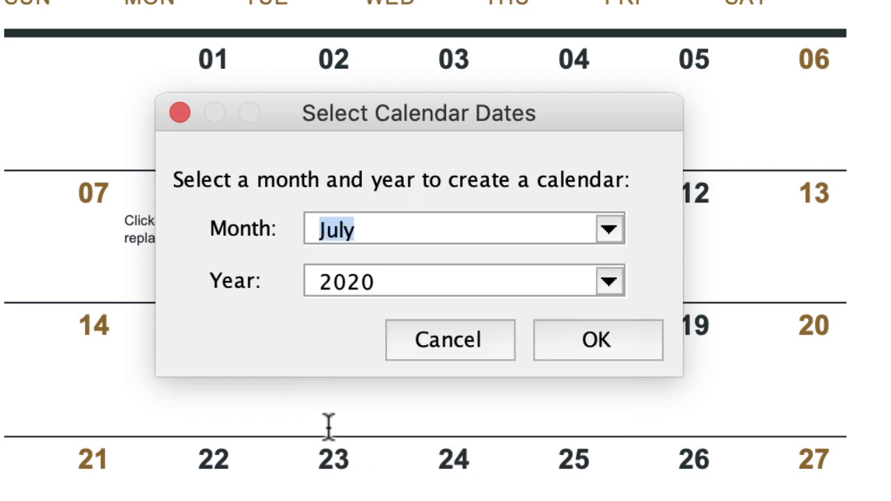
{"action": "left_click", "coordinate": [589, 348]}
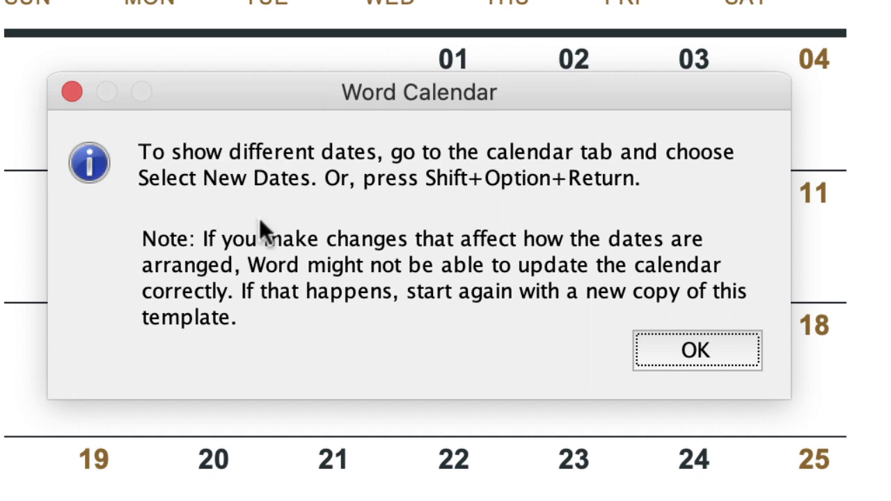
{"action": "left_click", "coordinate": [700, 345]}
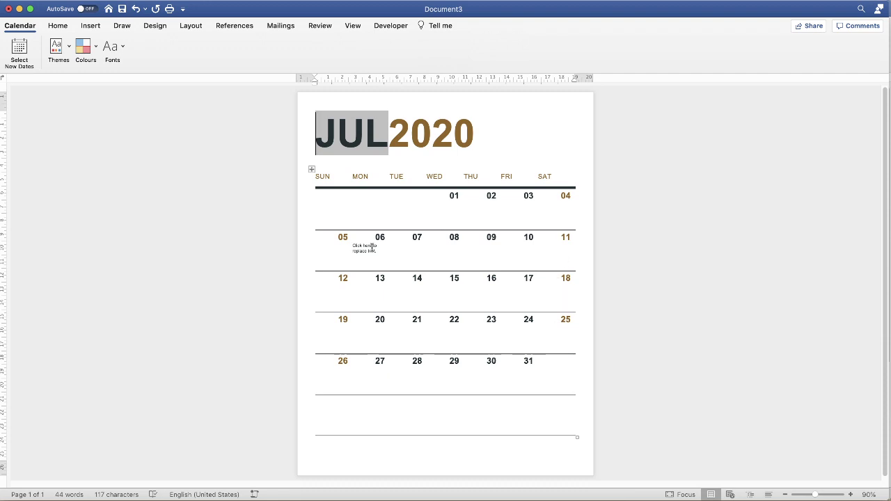
Apply the Office font set (Calibri Light/Calibri) to the calendar
{"action": "left_click", "coordinate": [637, 259]}
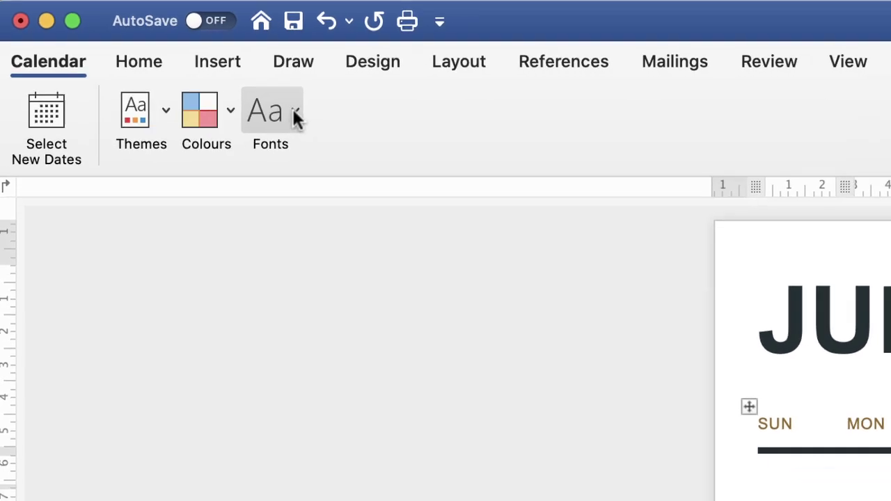
{"action": "left_click", "coordinate": [318, 119]}
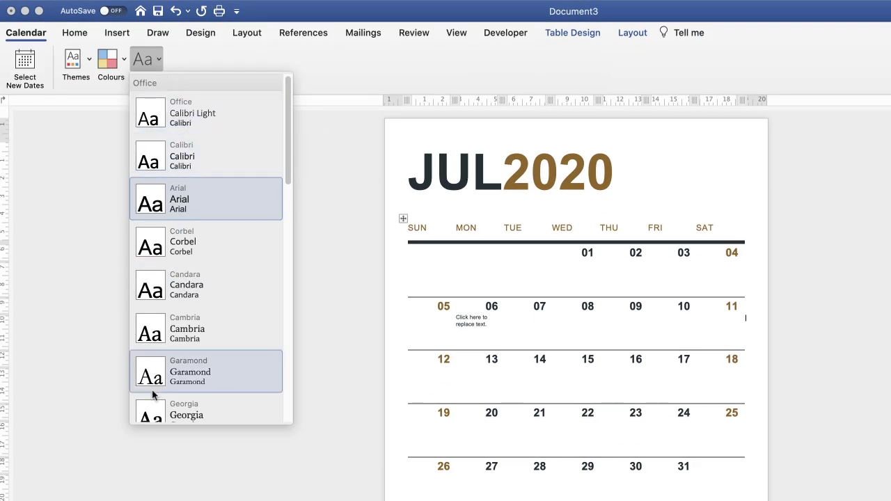
{"action": "left_click", "coordinate": [176, 123]}
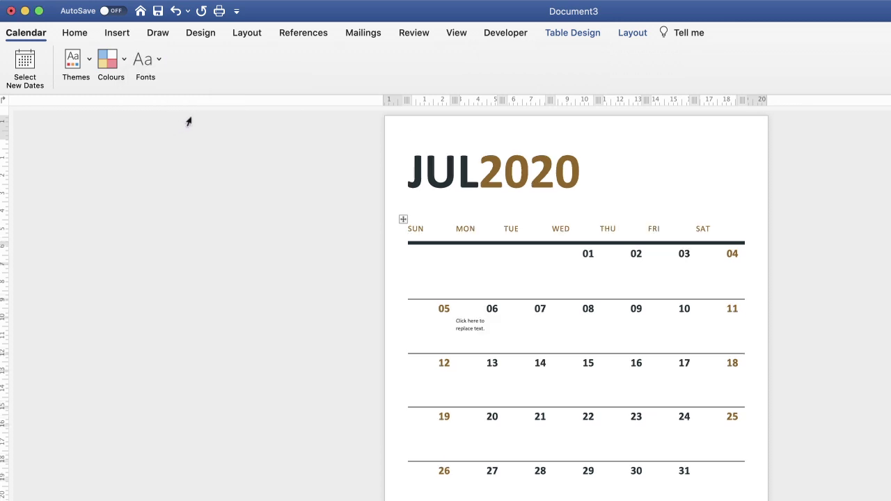
Recolour the calendar with a dark navy and blue colour scheme
{"action": "left_click", "coordinate": [125, 62]}
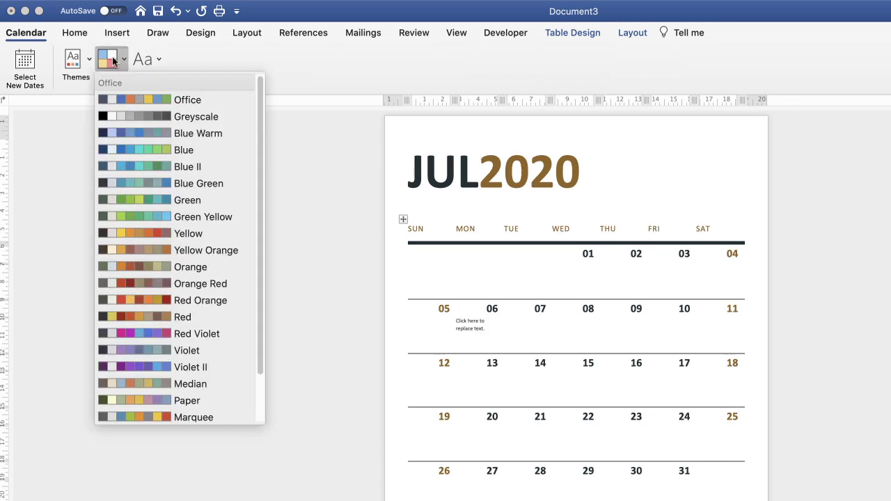
{"action": "left_click_drag", "start_coordinate": [258, 215], "coordinate": [254, 292]}
{"action": "left_click", "coordinate": [154, 399]}
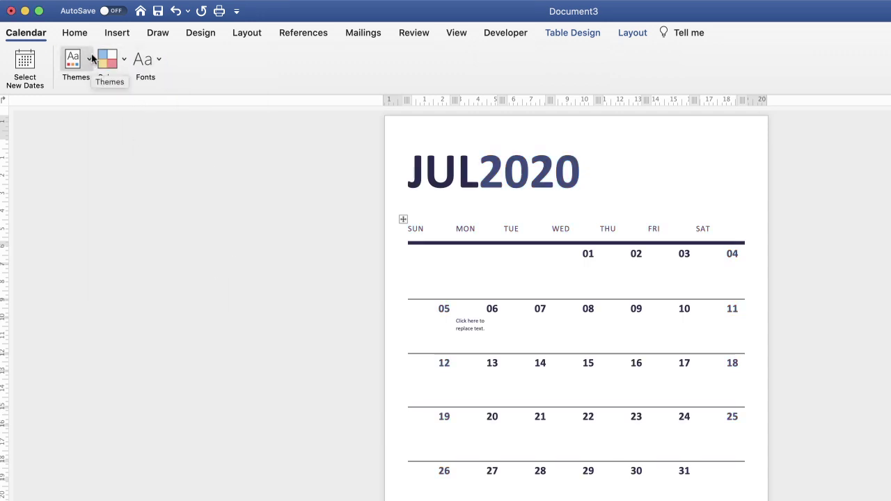
Apply a theme with a slab-serif font and grey and dark red colours to the calendar
{"action": "left_click", "coordinate": [89, 60]}
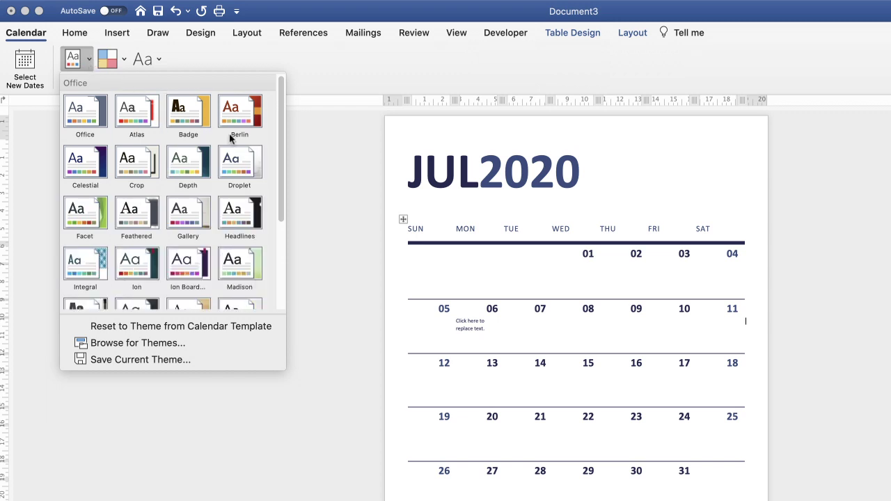
{"action": "scroll", "coordinate": [244, 209], "scroll_direction": "down", "scroll_amount": 5}
{"action": "left_click", "coordinate": [237, 289]}
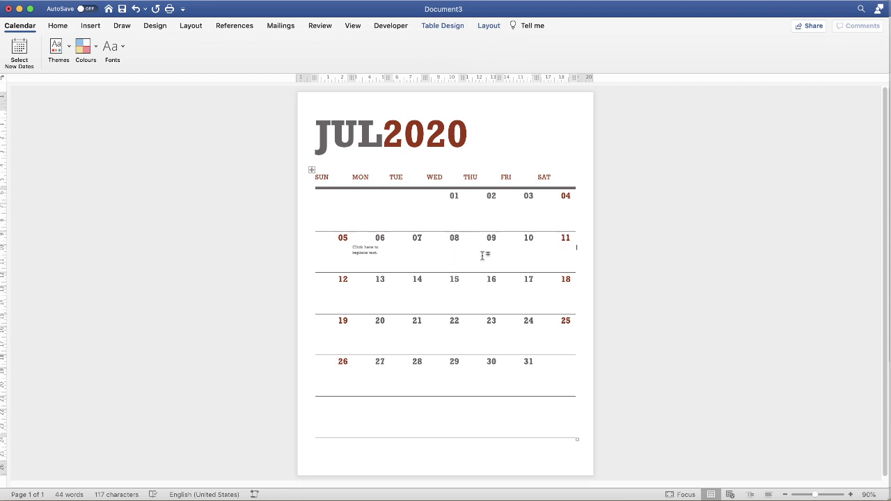
Apply ½ pt Inside Borders and All Borders to the entire calendar table, from the weekday headings to the last row
{"action": "left_click", "coordinate": [312, 172]}
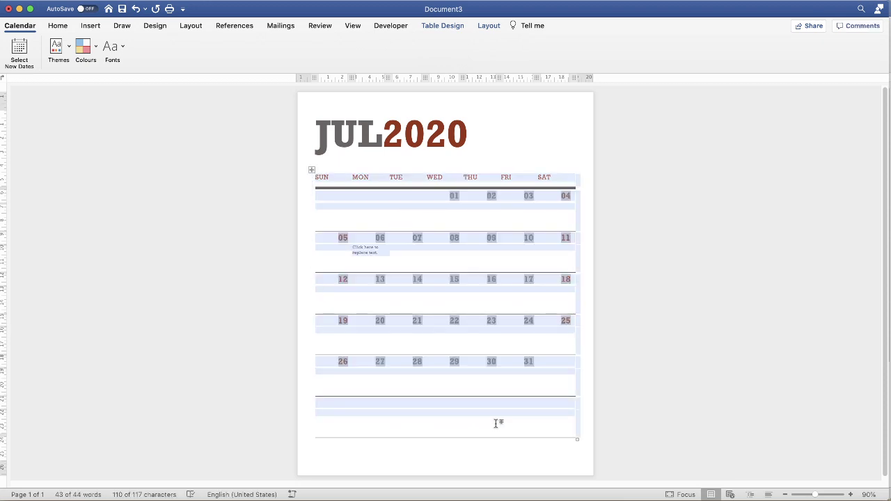
{"action": "left_click", "coordinate": [335, 163]}
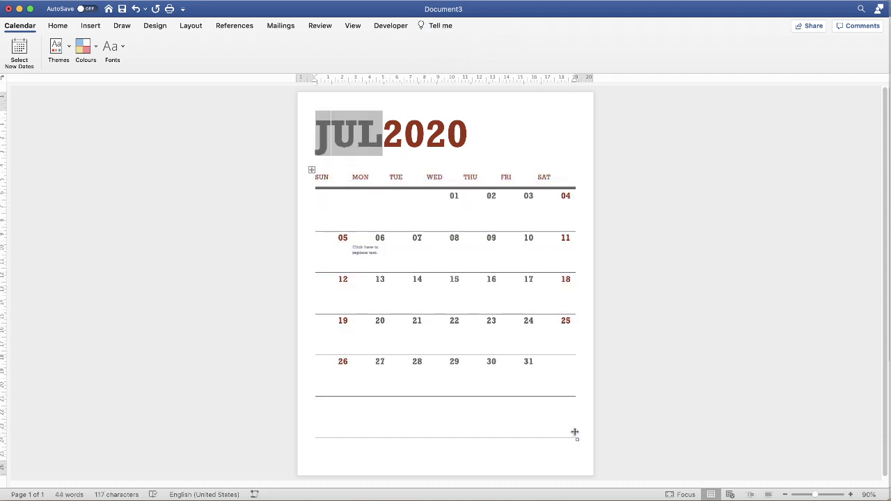
{"action": "mouse_move", "coordinate": [572, 431]}
{"action": "left_mouse_down"}
{"action": "mouse_move", "coordinate": [527, 422]}
{"action": "mouse_move", "coordinate": [462, 382]}
{"action": "mouse_move", "coordinate": [375, 304]}
{"action": "mouse_move", "coordinate": [321, 179]}
{"action": "left_mouse_up"}
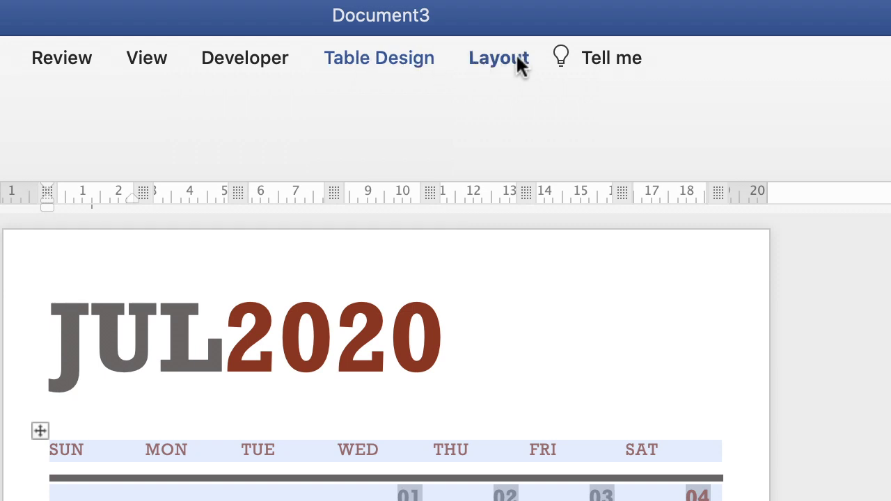
{"action": "left_click", "coordinate": [410, 58]}
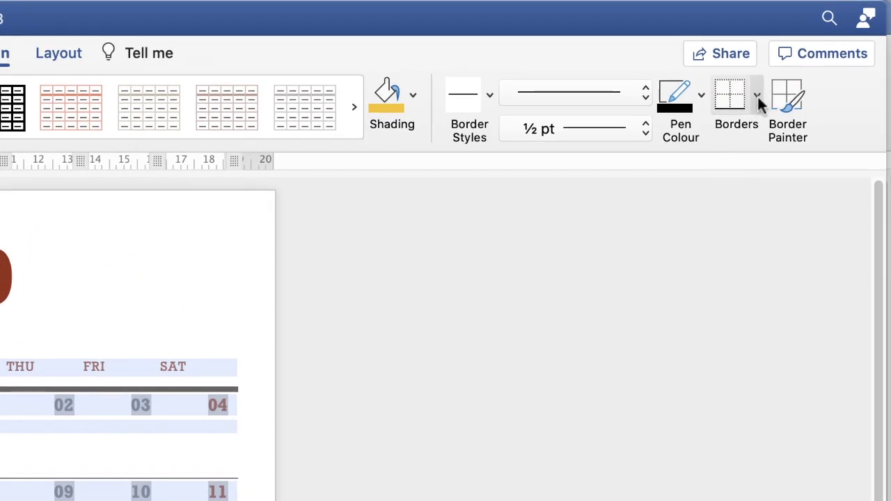
{"action": "left_click", "coordinate": [757, 97]}
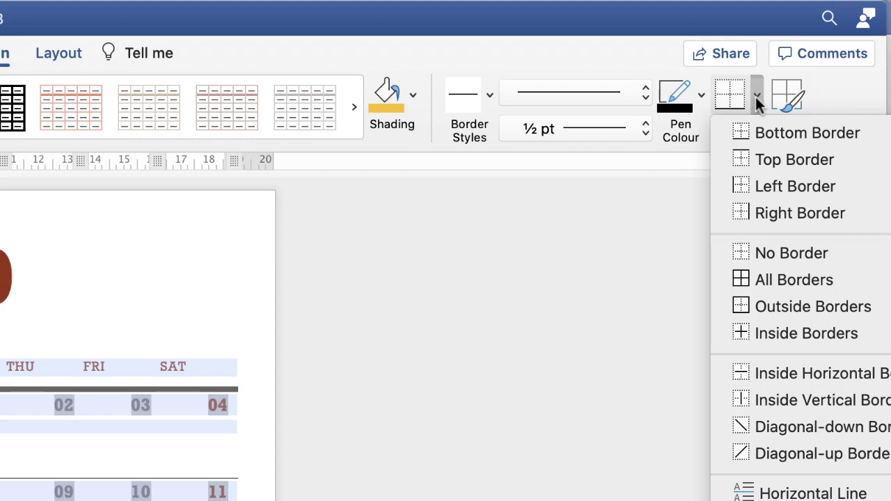
{"action": "left_click", "coordinate": [737, 334]}
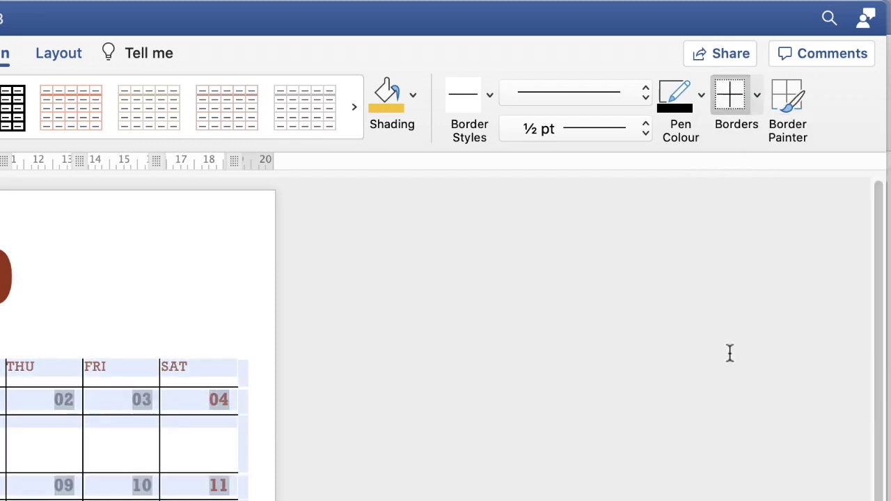
{"action": "left_click", "coordinate": [757, 97]}
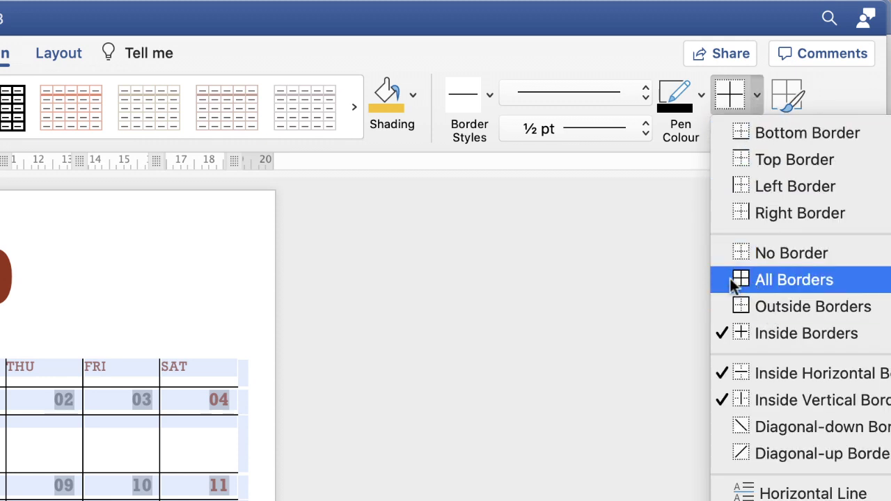
{"action": "left_click", "coordinate": [774, 277]}
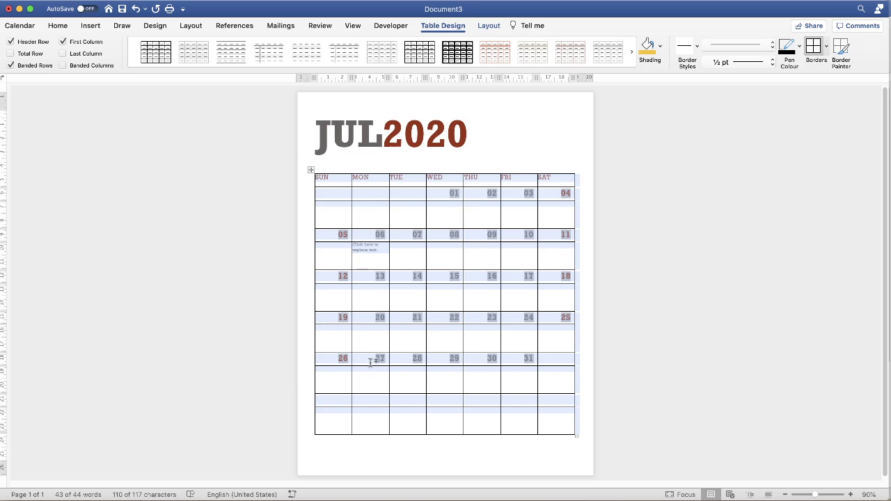
Centre the weekday headings from SUN to SAT within their header cells, horizontally and vertically
{"action": "left_click", "coordinate": [559, 180]}
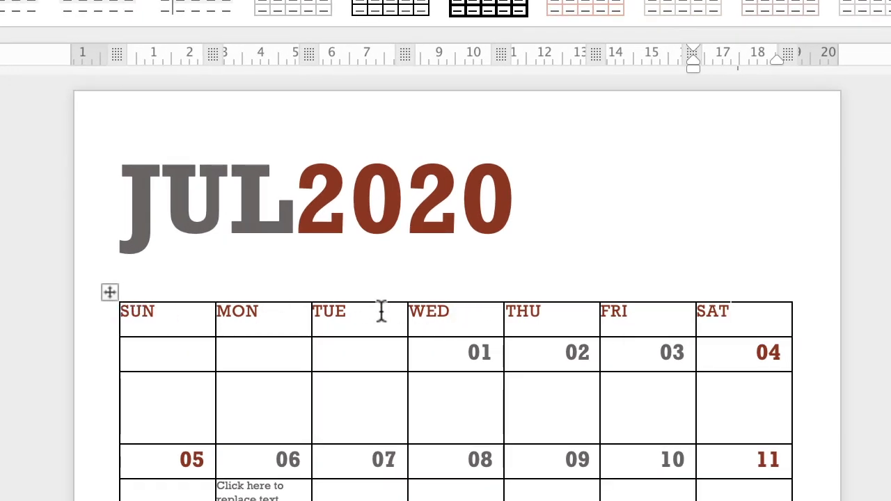
{"action": "left_click_drag", "start_coordinate": [185, 318], "coordinate": [731, 315]}
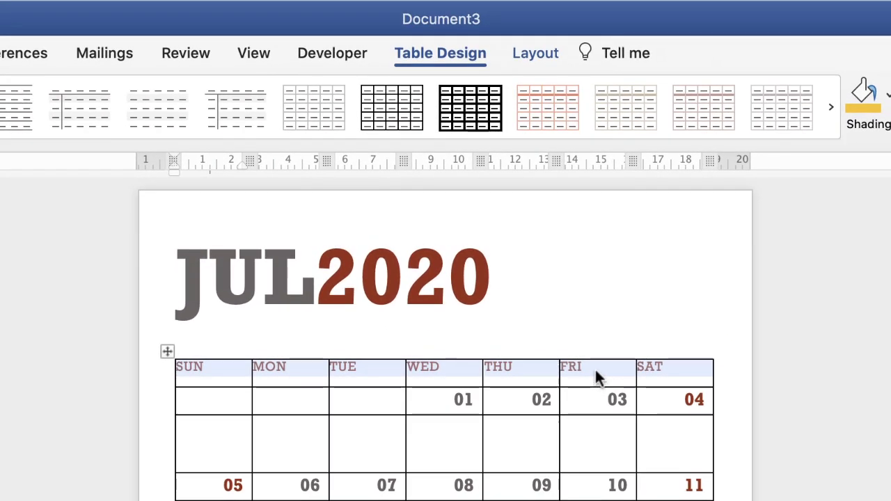
{"action": "left_click", "coordinate": [540, 56]}
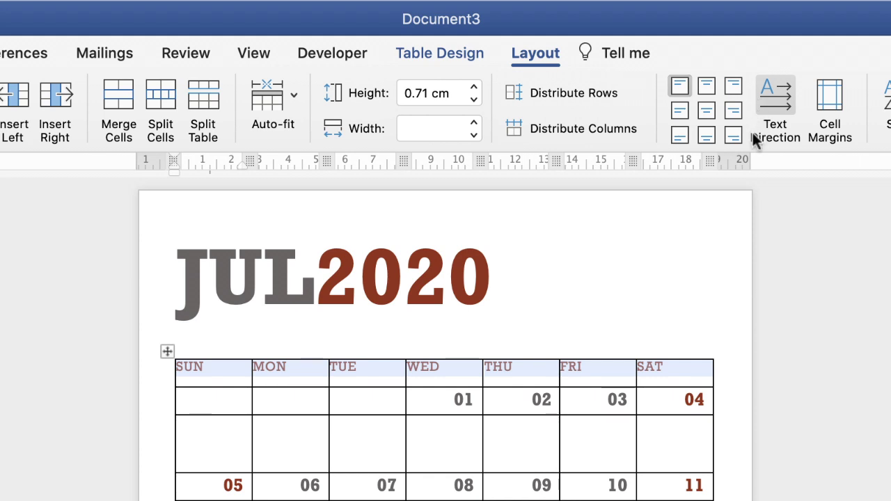
{"action": "left_click", "coordinate": [707, 111]}
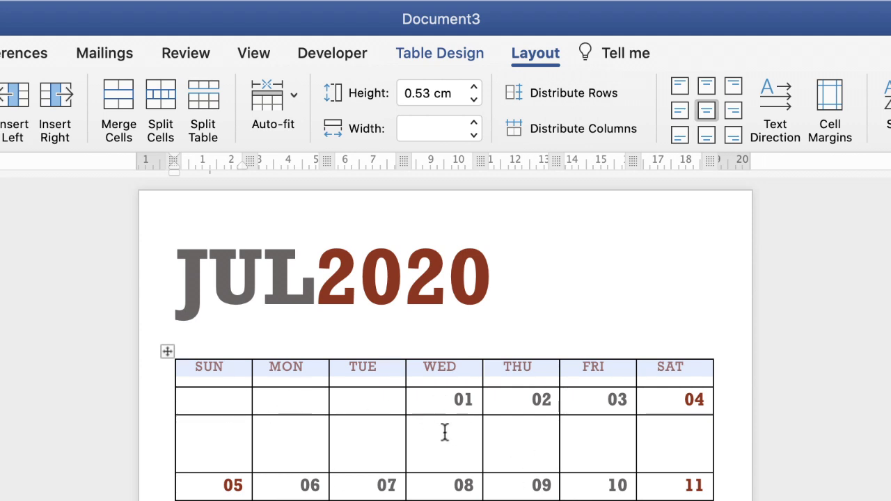
Align the contents of all cells below the weekday header row to the centre left
{"action": "left_click", "coordinate": [209, 401]}
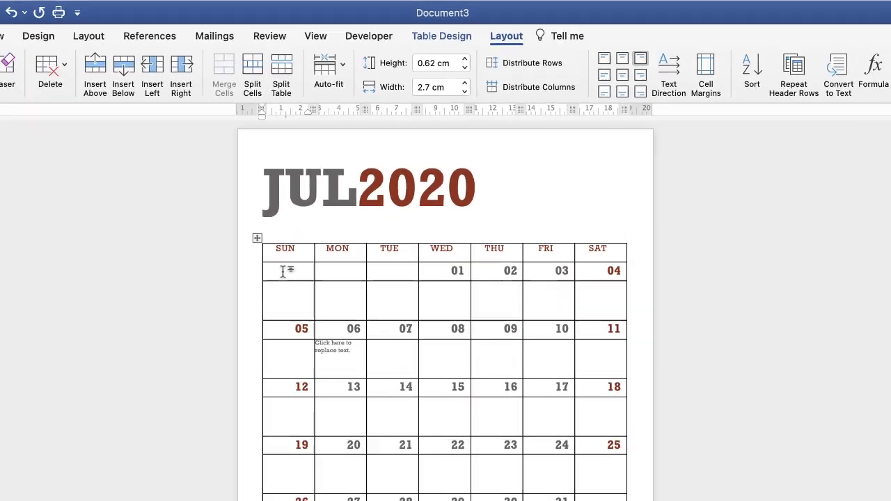
{"action": "left_click_drag", "start_coordinate": [197, 400], "coordinate": [587, 500]}
{"action": "left_click_drag", "start_coordinate": [513, 315], "coordinate": [561, 428]}
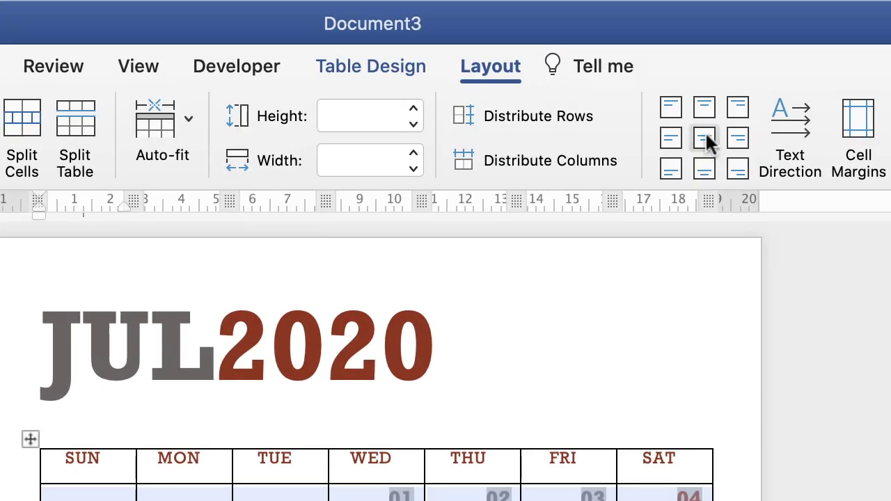
{"action": "left_click", "coordinate": [670, 138]}
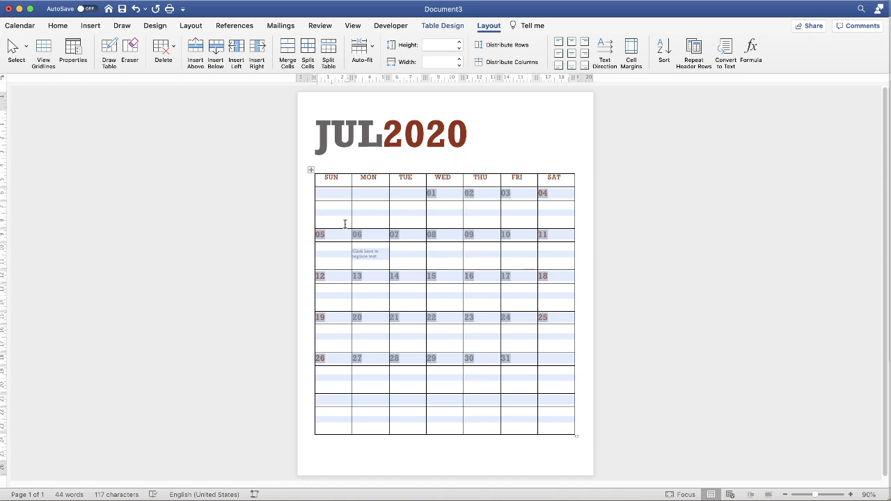
Test the cell alignment with filler text in the blank cell below 01, and delete that text
{"action": "left_click", "coordinate": [438, 215]}
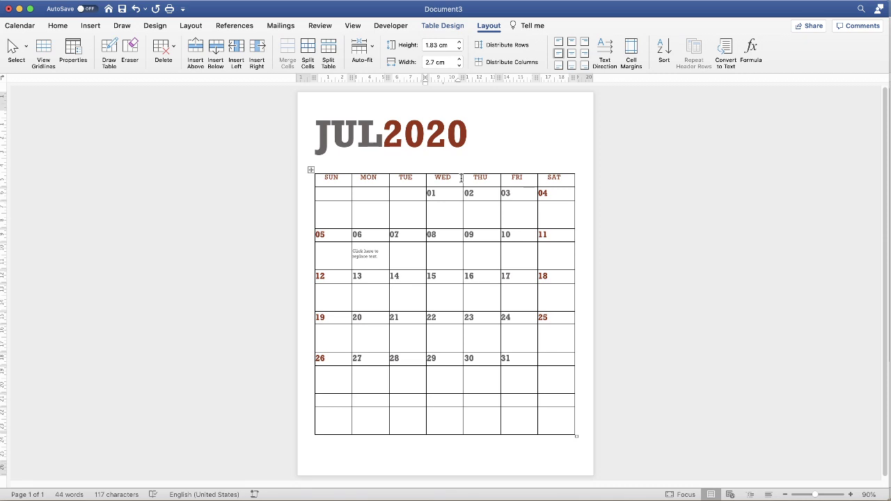
{"action": "type", "text": "iasjsafkjhsdfkjwhskdgj na"}
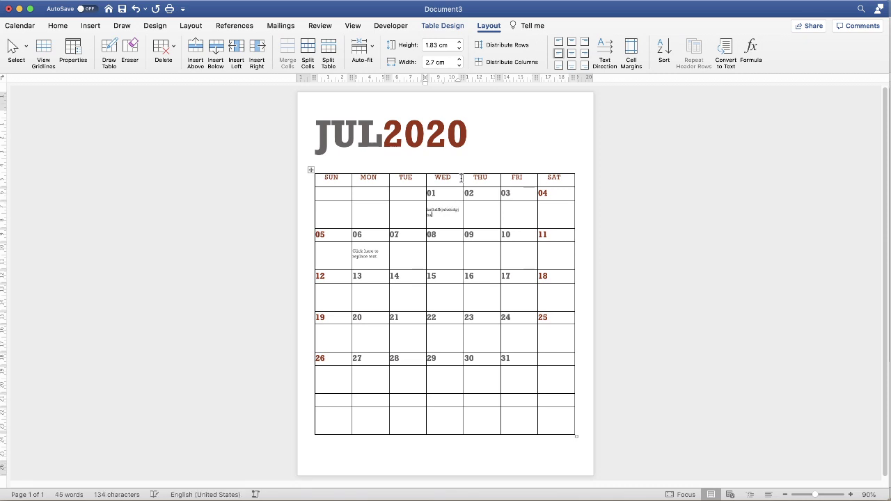
{"action": "triple_click", "coordinate": [431, 209]}
{"action": "key", "text": "BackSpace"}
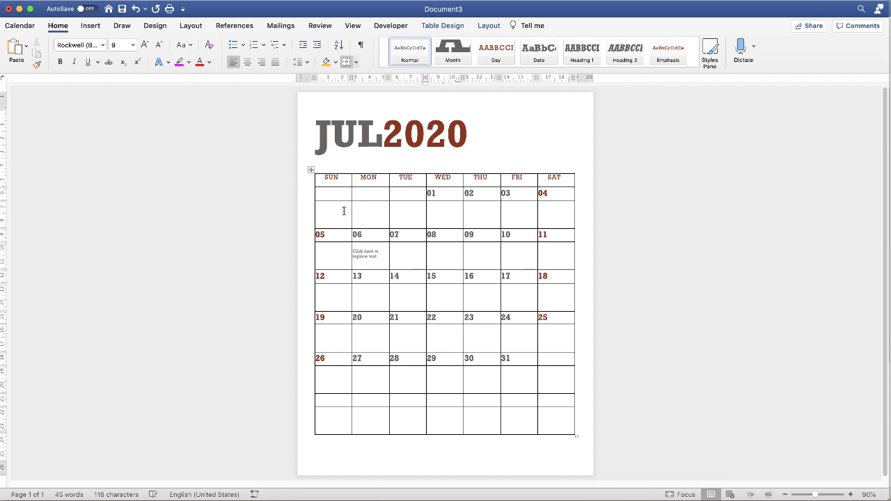
Centre the contents of all six entry rows beneath the date rows horizontally, from SUN to SAT
{"action": "left_click_drag", "start_coordinate": [333, 214], "coordinate": [547, 208]}
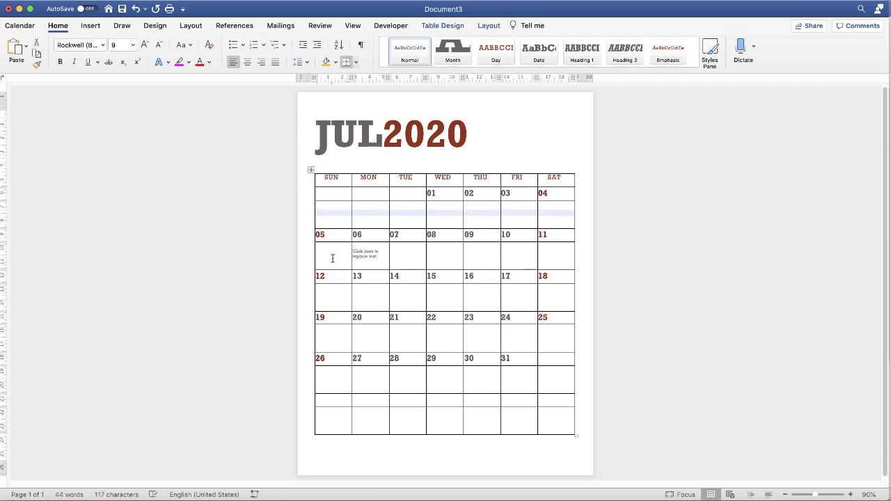
{"action": "left_click_drag", "start_coordinate": [330, 256], "coordinate": [548, 253]}
{"action": "left_click_drag", "start_coordinate": [334, 295], "coordinate": [550, 296]}
{"action": "left_click_drag", "start_coordinate": [334, 338], "coordinate": [549, 338]}
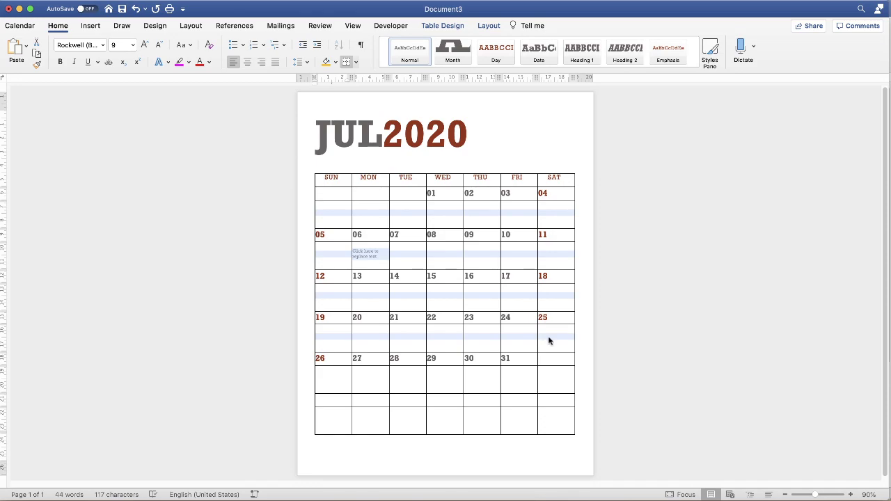
{"action": "left_click_drag", "start_coordinate": [335, 378], "coordinate": [542, 378]}
{"action": "left_click_drag", "start_coordinate": [335, 422], "coordinate": [553, 422]}
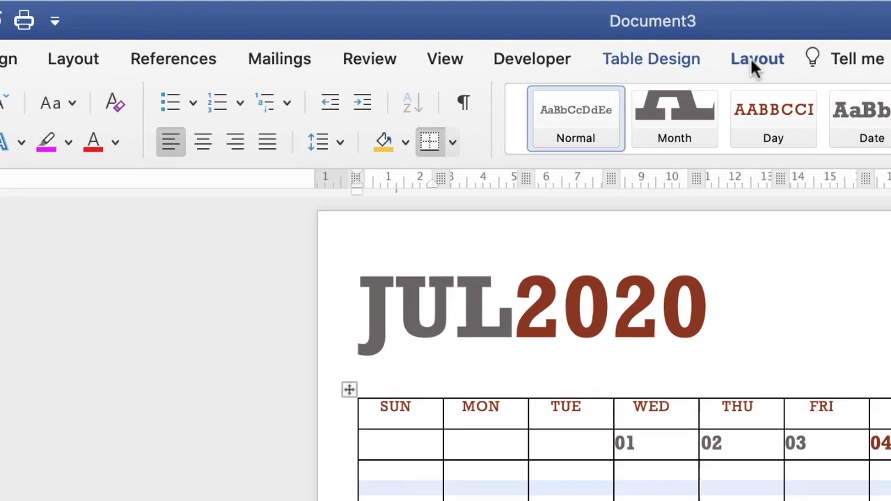
{"action": "left_click", "coordinate": [752, 58]}
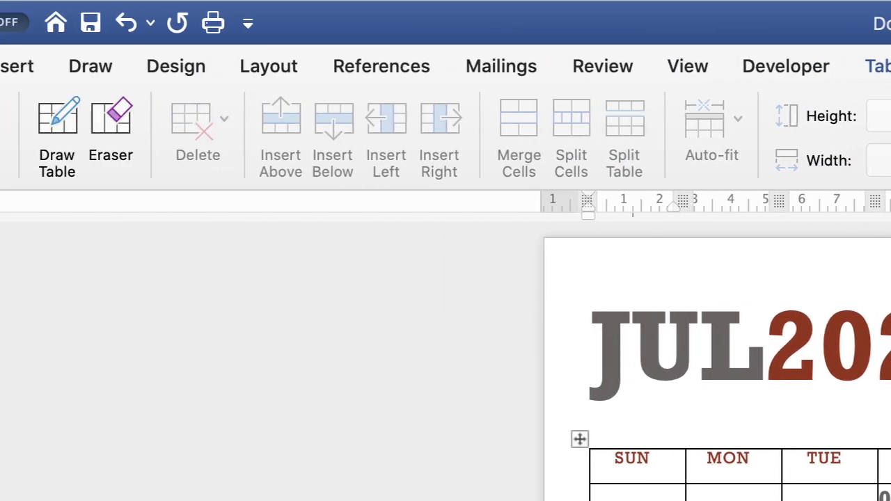
{"action": "left_click", "coordinate": [150, 67]}
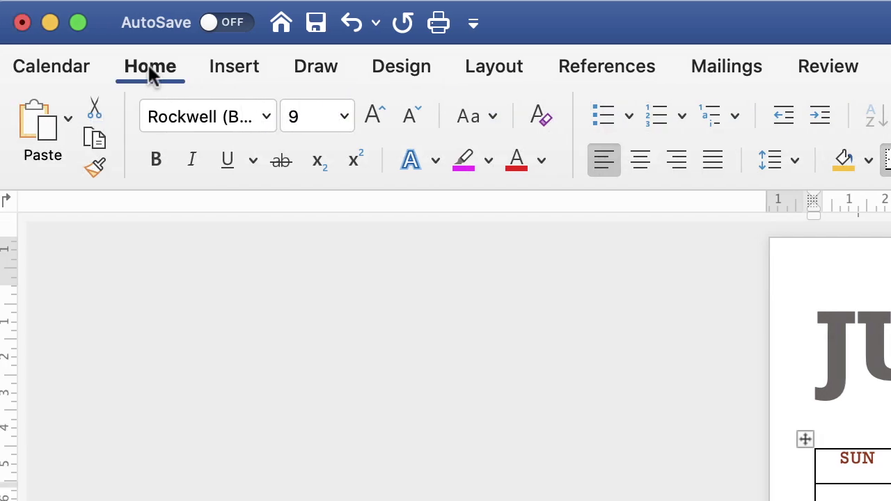
{"action": "left_click", "coordinate": [643, 163]}
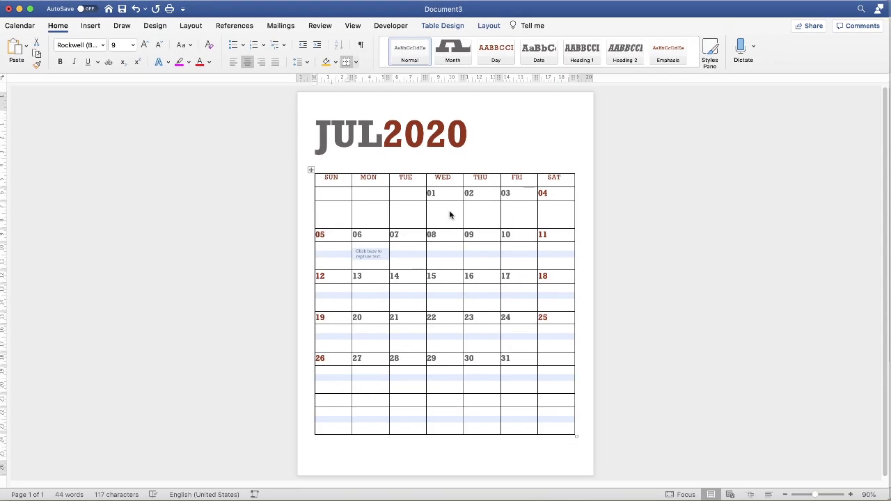
{"action": "left_click", "coordinate": [451, 215]}
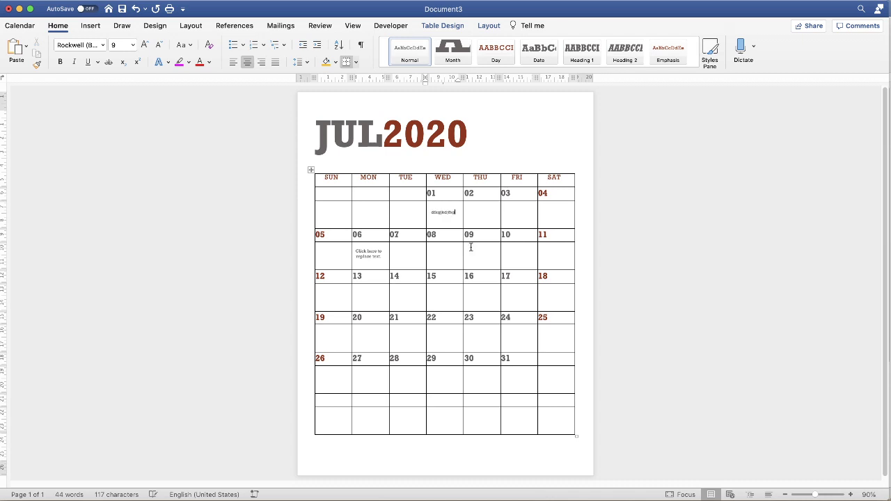
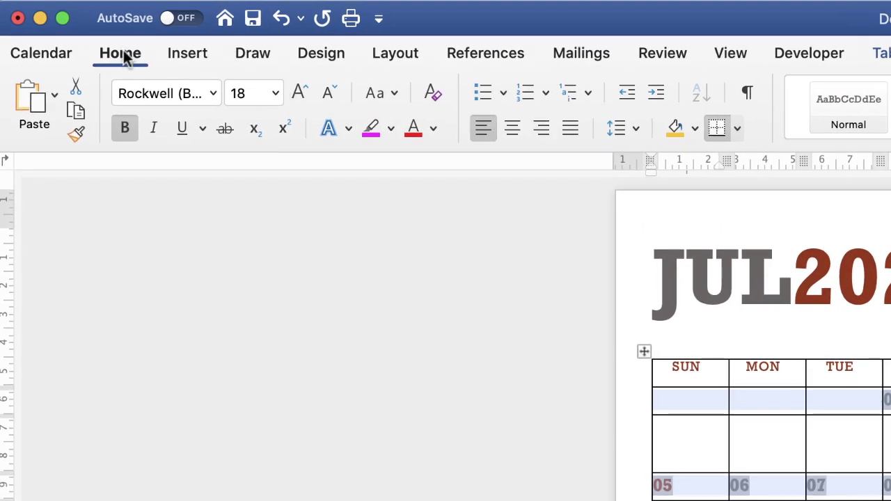
Reduce the font size of all date numbers from 01 to 31 to 10 pt
{"action": "left_click", "coordinate": [330, 92]}
{"action": "left_click", "coordinate": [330, 92]}
{"action": "left_click", "coordinate": [329, 92]}
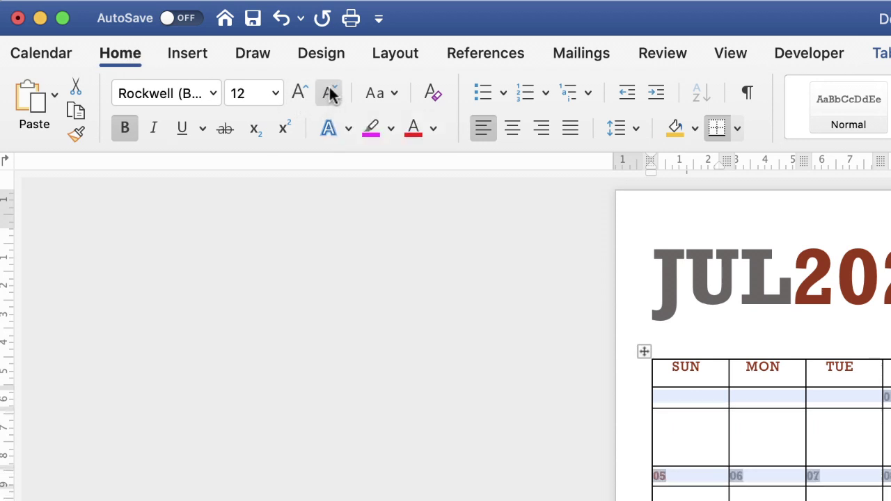
{"action": "left_click", "coordinate": [329, 91]}
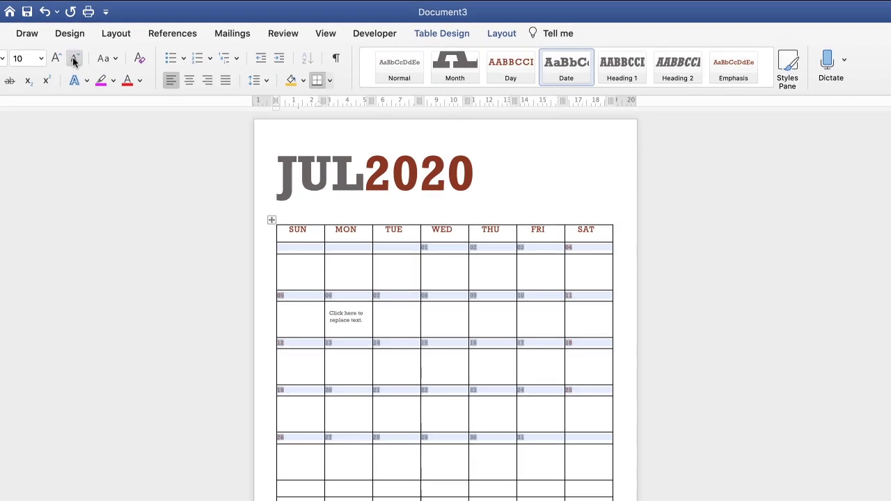
{"action": "left_click", "coordinate": [535, 458]}
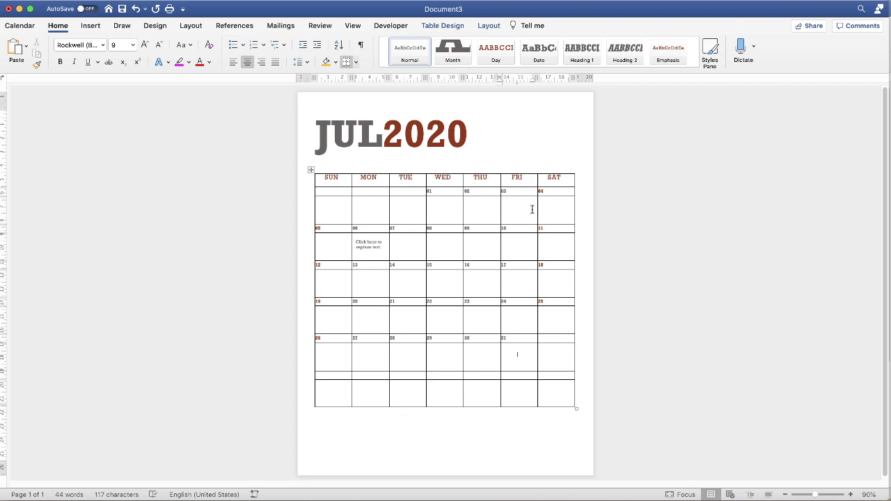
Set the height of the first entry row, below dates 01 to 04, to 2.3 cm
{"action": "left_click_drag", "start_coordinate": [327, 207], "coordinate": [554, 205]}
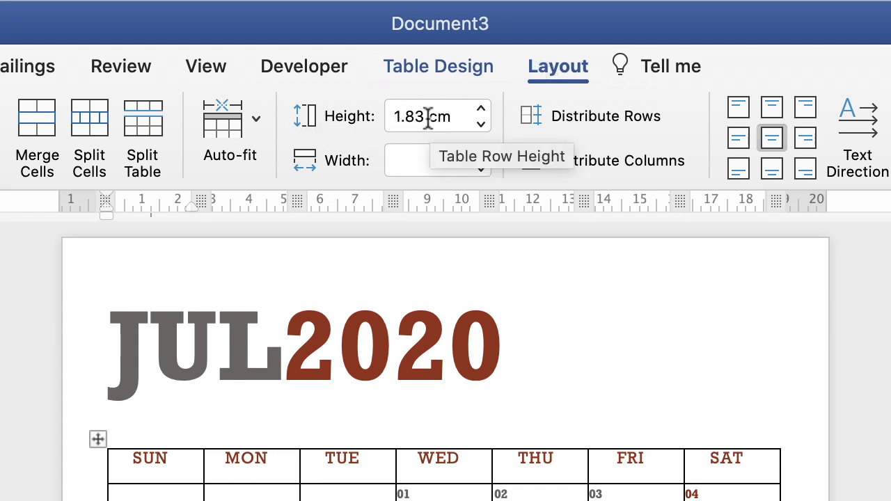
{"action": "left_click_drag", "start_coordinate": [454, 116], "coordinate": [401, 114]}
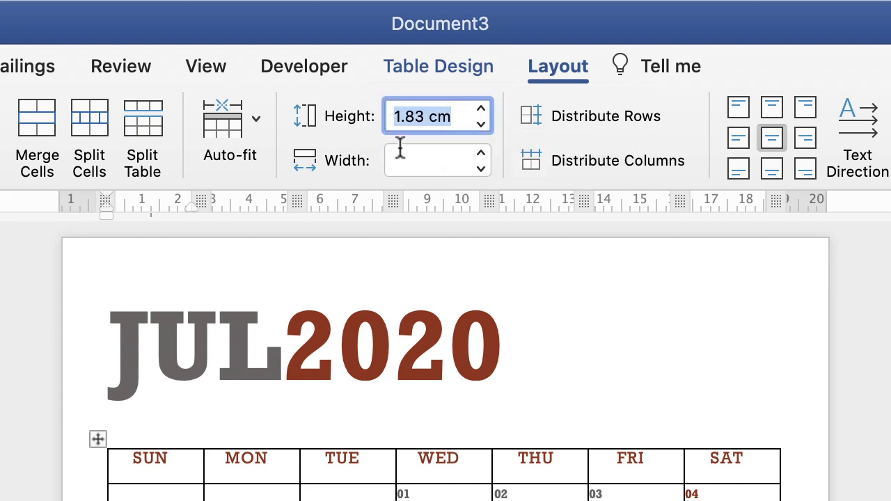
{"action": "type", "text": "2"}
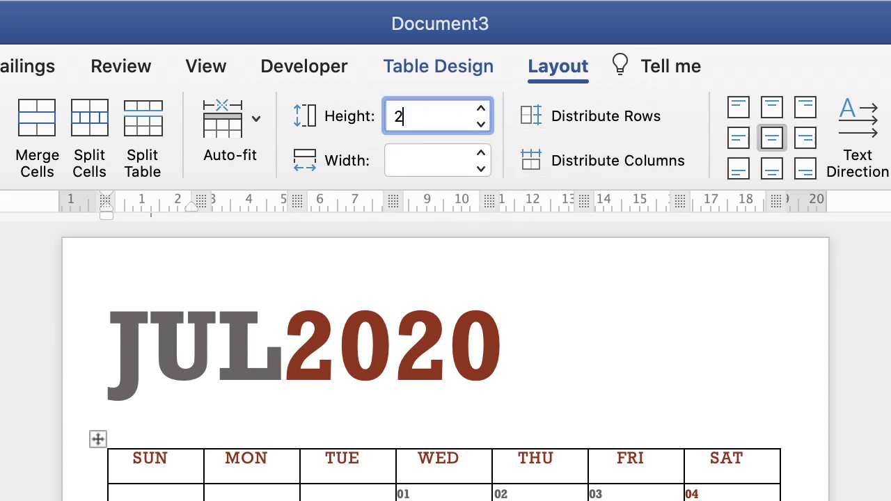
{"action": "type", "text": ".3 cm"}
{"action": "key", "text": "Return"}
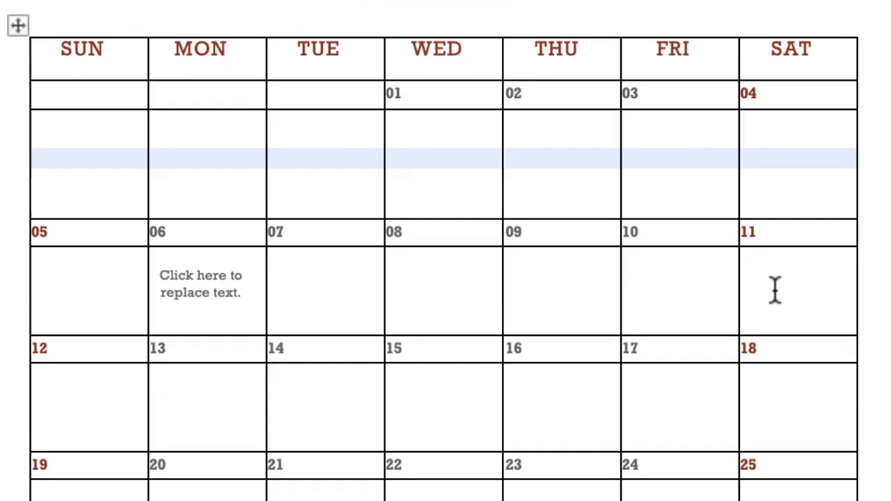
Set the height of the remaining entry rows, from the one below 05 to 11 downwards, to 2.3 cm
{"action": "left_click_drag", "start_coordinate": [775, 290], "coordinate": [83, 294]}
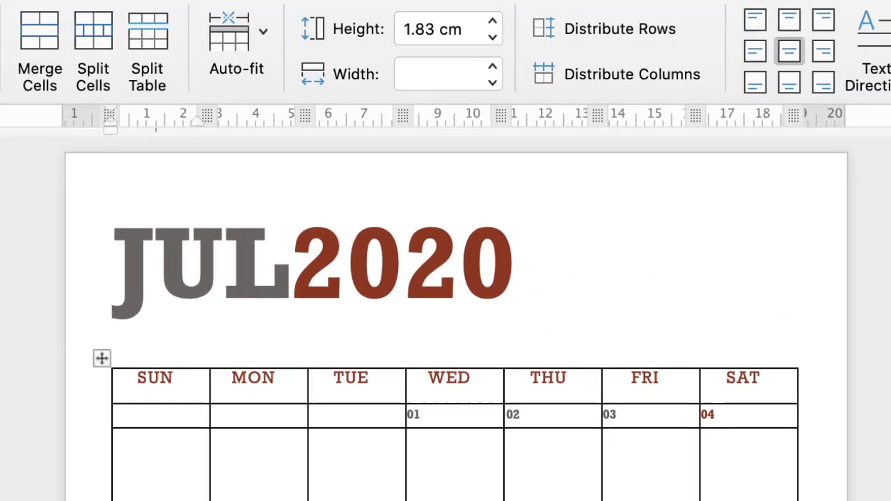
{"action": "left_click", "coordinate": [467, 67]}
{"action": "triple_click", "coordinate": [459, 57]}
{"action": "type", "text": "2.3 cm"}
{"action": "key", "text": "Return"}
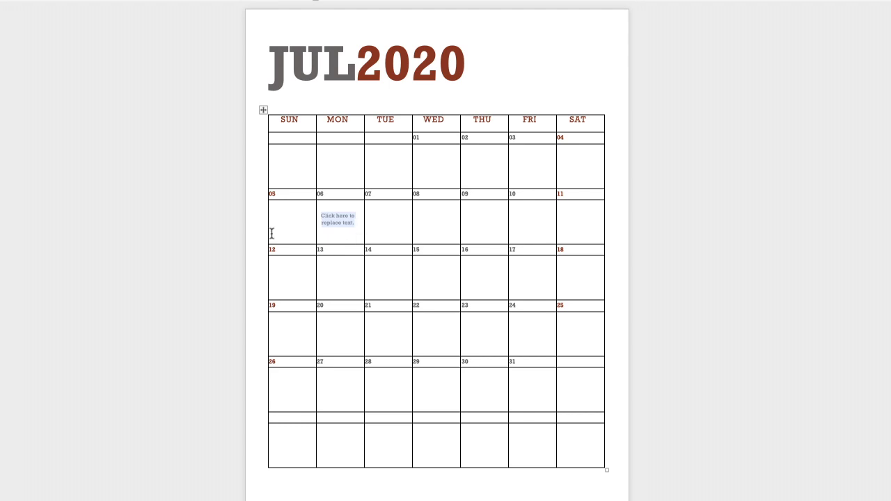
Replace the placeholder text under Monday 06 with a person's birthday entry and enlarge its font by three increments
{"action": "type", "text": "Ben"}
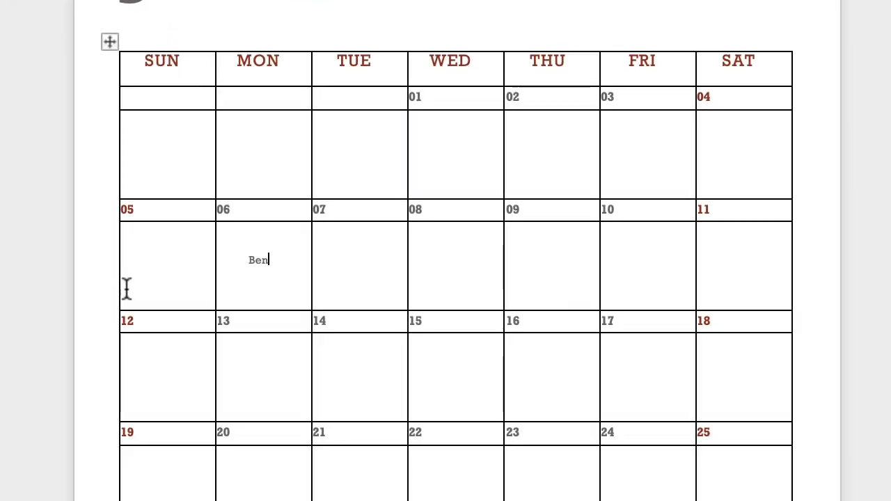
{"action": "type", "text": "'s Birthday"}
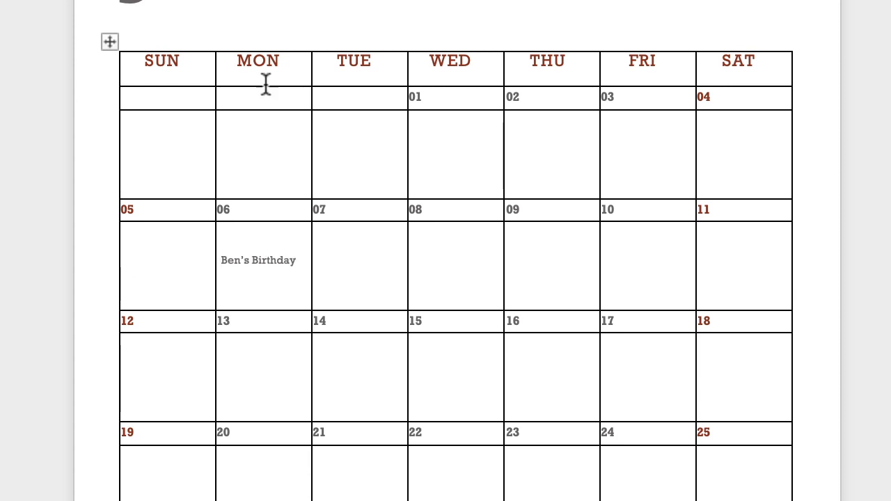
{"action": "left_click_drag", "start_coordinate": [305, 259], "coordinate": [219, 259]}
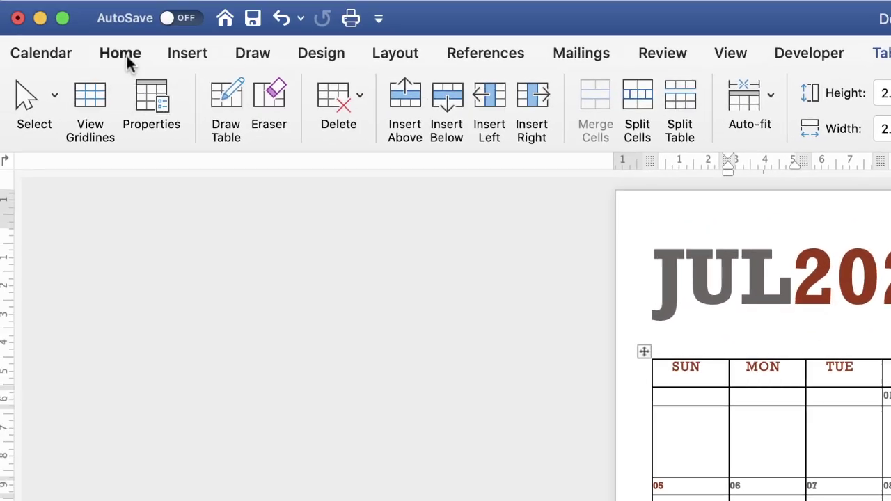
{"action": "left_click", "coordinate": [127, 54]}
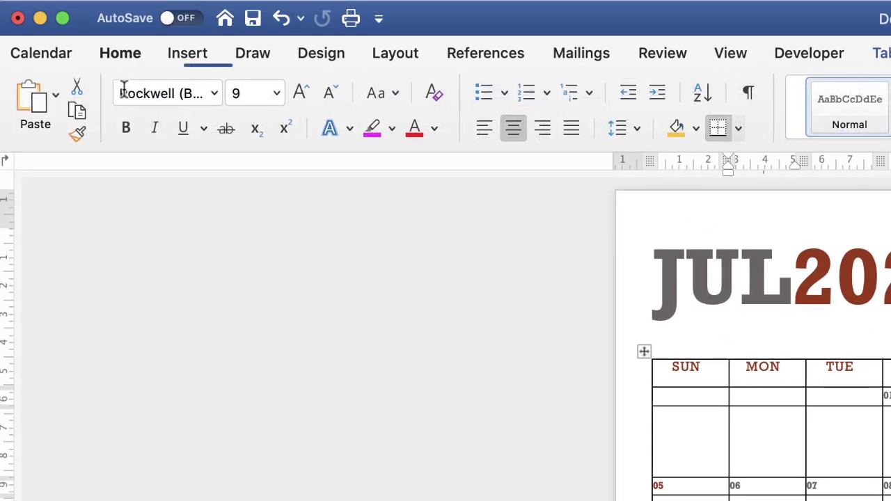
{"action": "left_click", "coordinate": [298, 93]}
{"action": "left_click", "coordinate": [298, 94]}
{"action": "left_click", "coordinate": [298, 95]}
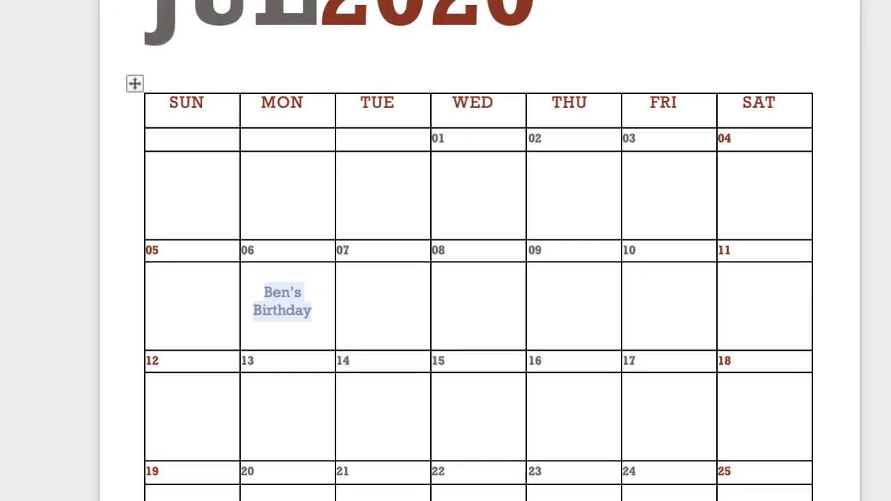
Add "Party" to the end of the birthday entry under 06 and "6pm" on a new line below it
{"action": "left_click", "coordinate": [369, 373]}
{"action": "type", "text": "Party"}
{"action": "key", "text": "Return"}
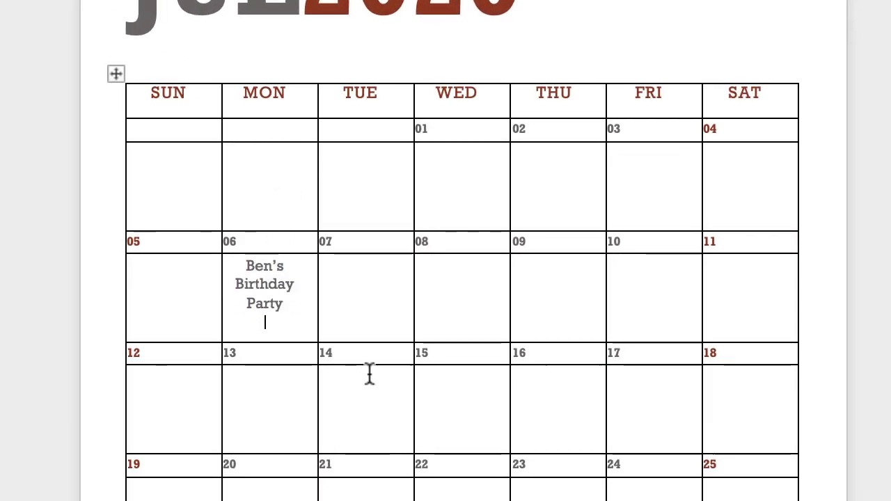
{"action": "type", "text": "6pm"}
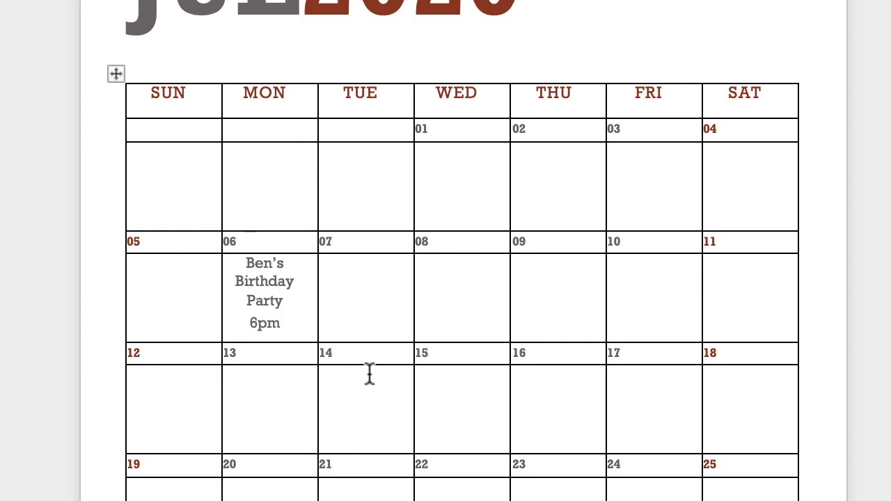
Try adding two blank lines below "6pm" in the cell under 06, and remove them again
{"action": "key", "text": "Return"}
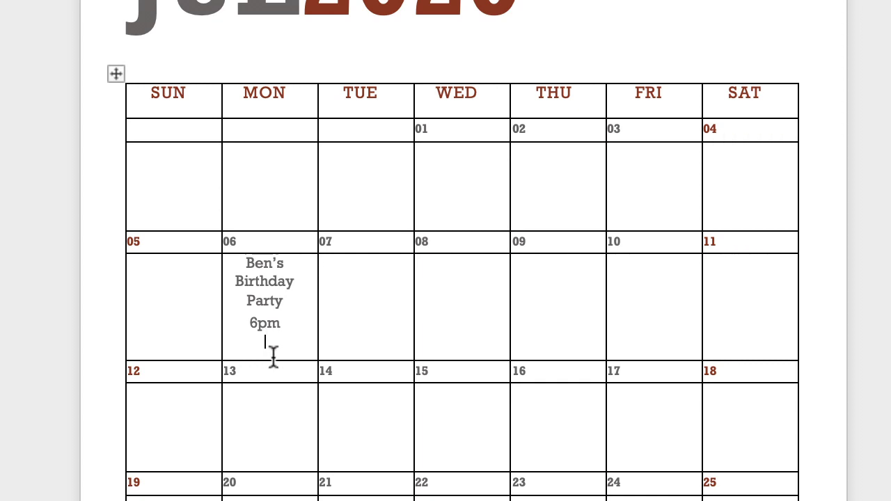
{"action": "key", "text": "Return"}
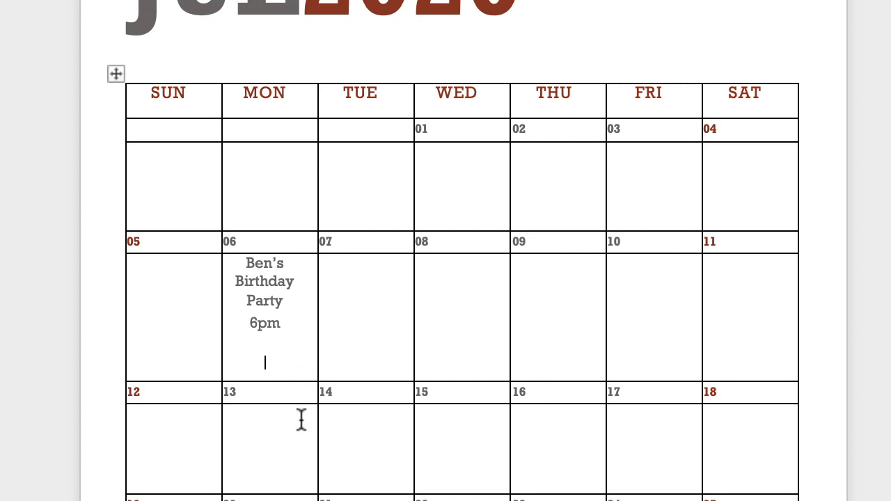
{"action": "key", "text": "BackSpace"}
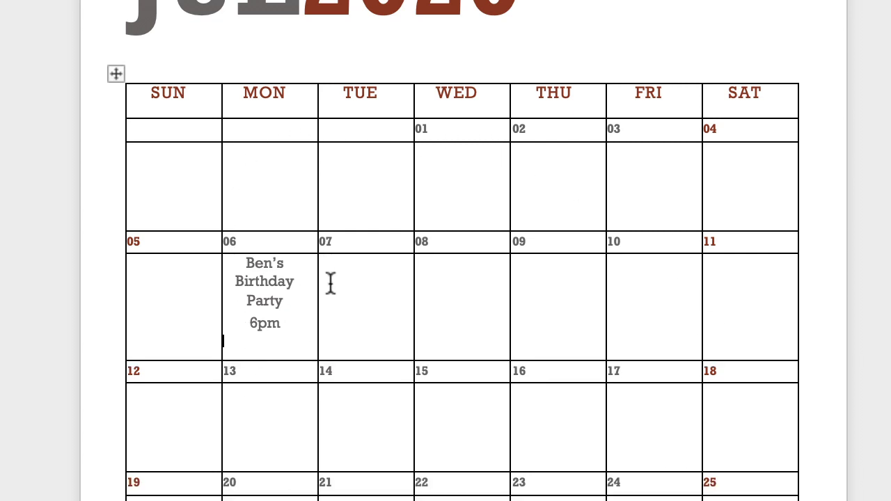
{"action": "key", "text": "BackSpace"}
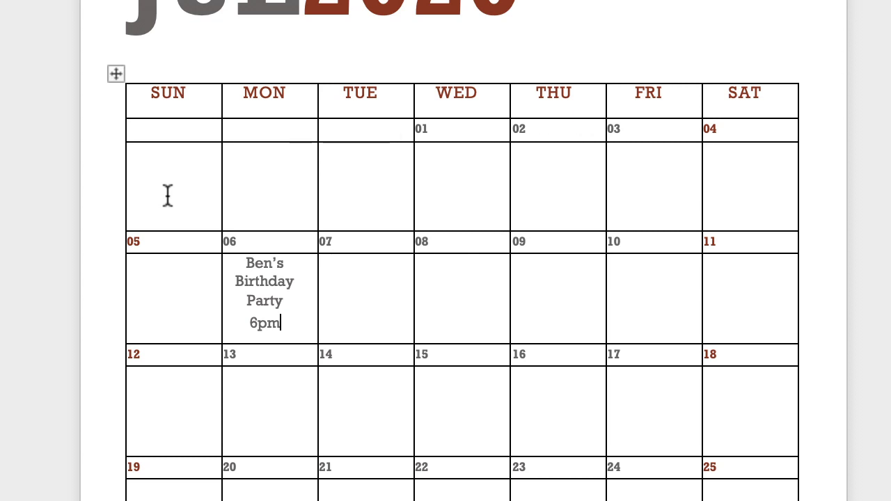
Fix the height of all the calendar's blank entry rows and the birthday row at exactly 2.3 cm, instead of at least
{"action": "left_click_drag", "start_coordinate": [161, 193], "coordinate": [734, 195]}
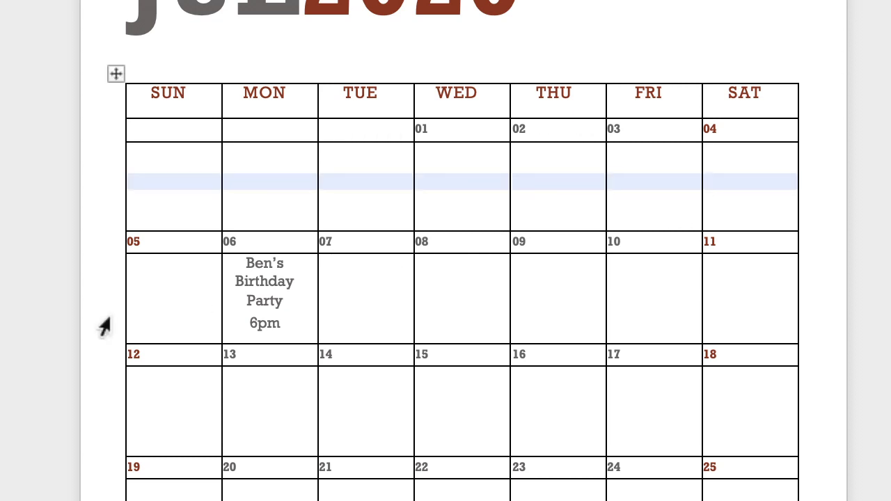
{"action": "left_click_drag", "start_coordinate": [179, 298], "coordinate": [738, 299]}
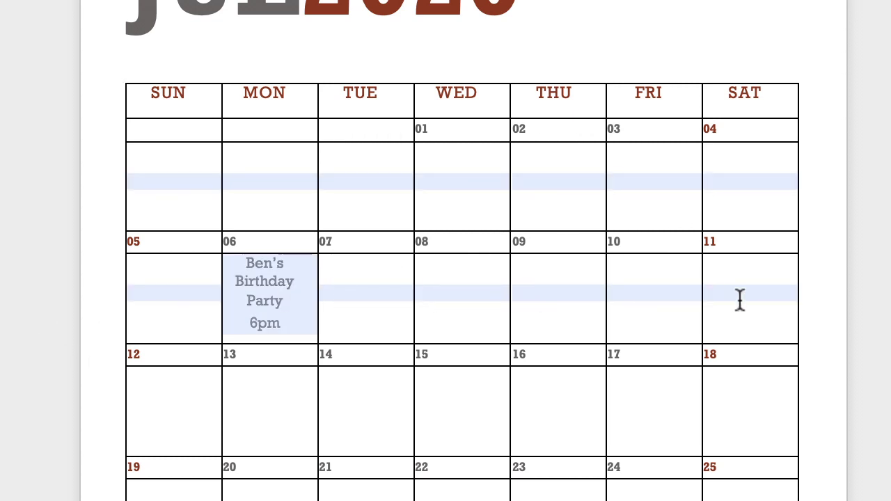
{"action": "left_click_drag", "start_coordinate": [199, 378], "coordinate": [675, 388]}
{"action": "left_click_drag", "start_coordinate": [209, 468], "coordinate": [695, 482]}
{"action": "left_click_drag", "start_coordinate": [280, 437], "coordinate": [606, 452]}
{"action": "left_click_drag", "start_coordinate": [278, 496], "coordinate": [616, 497]}
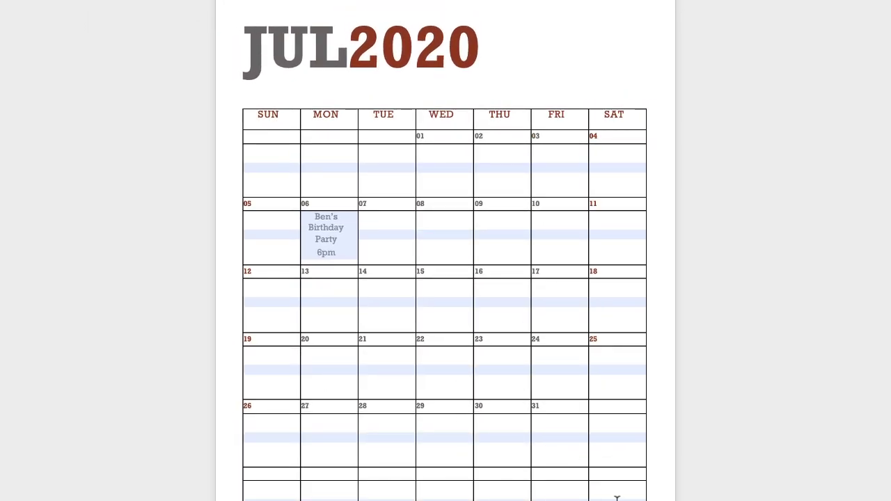
{"action": "right_click", "coordinate": [337, 231]}
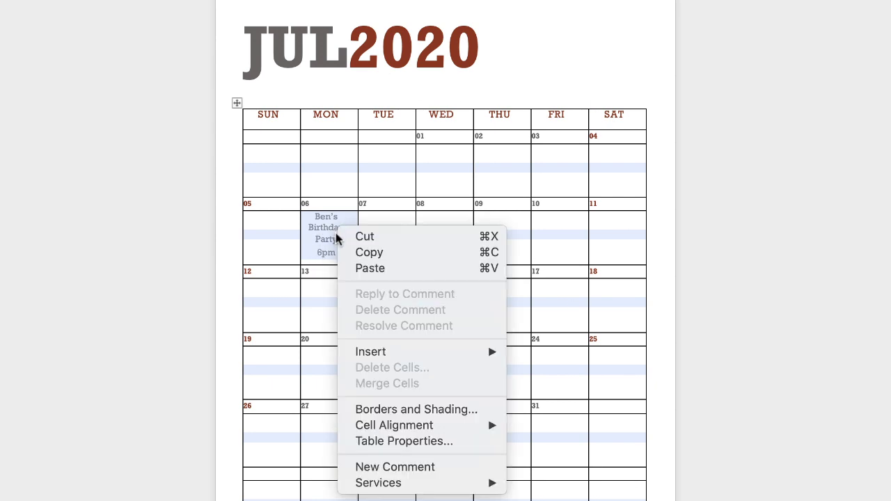
{"action": "left_click", "coordinate": [372, 441]}
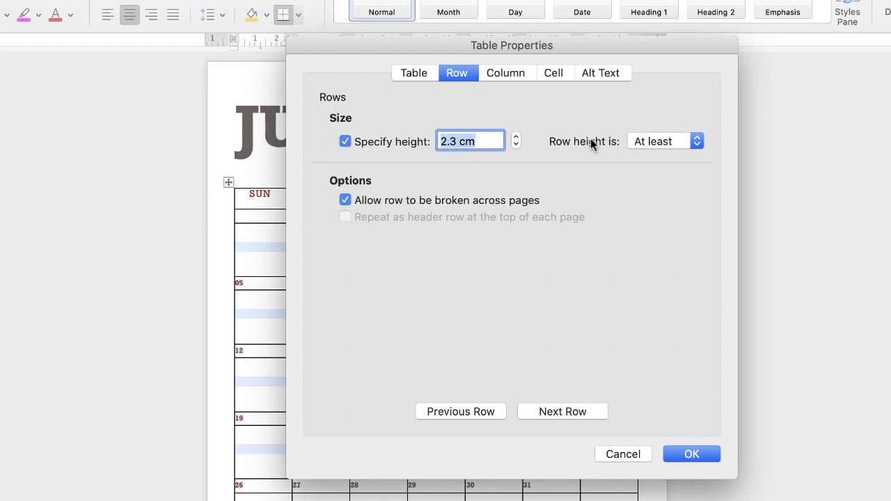
{"action": "left_click", "coordinate": [696, 141]}
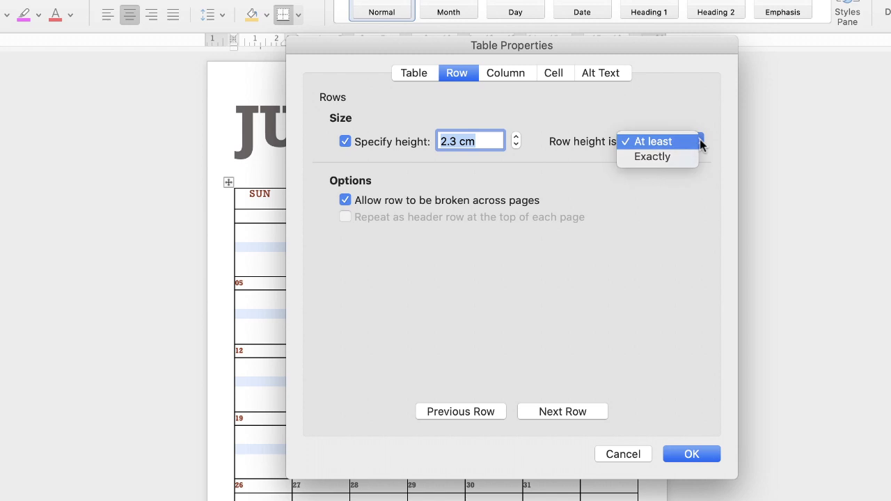
{"action": "left_click", "coordinate": [657, 157]}
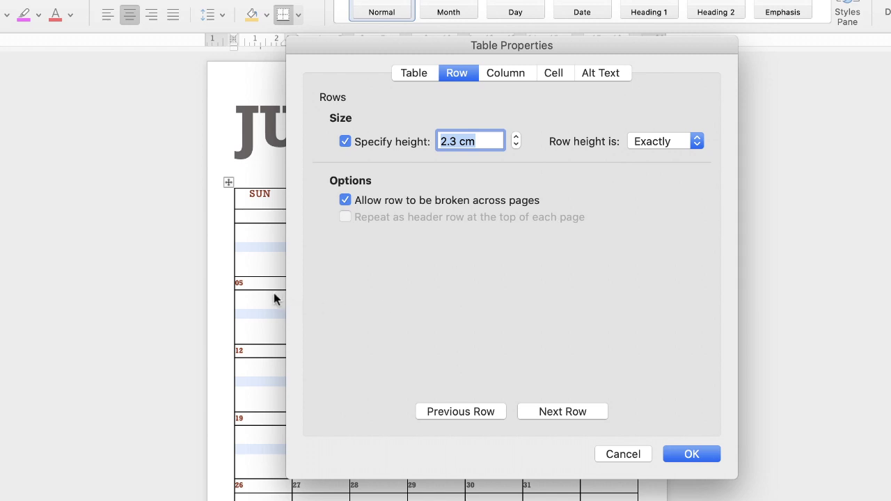
{"action": "left_click", "coordinate": [692, 454]}
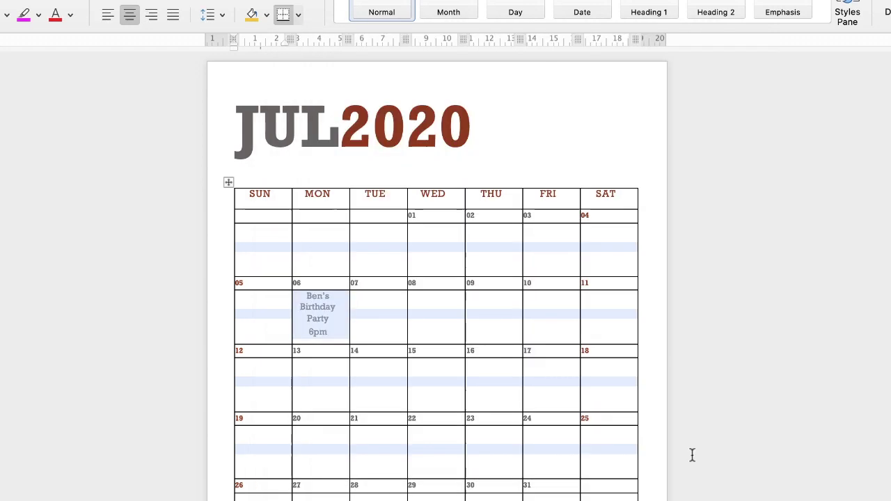
{"action": "left_click", "coordinate": [343, 334]}
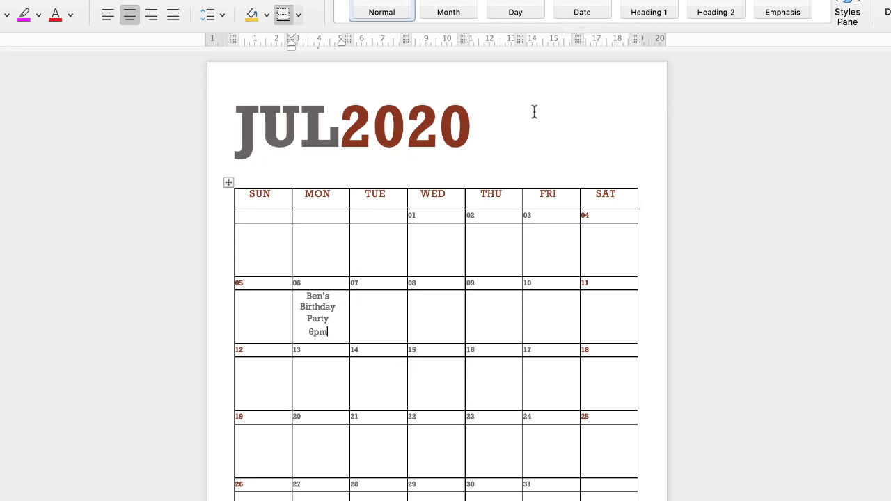
Insert the picture file adult-1807500_1920.jpg from the You Tube Demo folder after the JUL2020 heading
{"action": "left_click", "coordinate": [489, 128]}
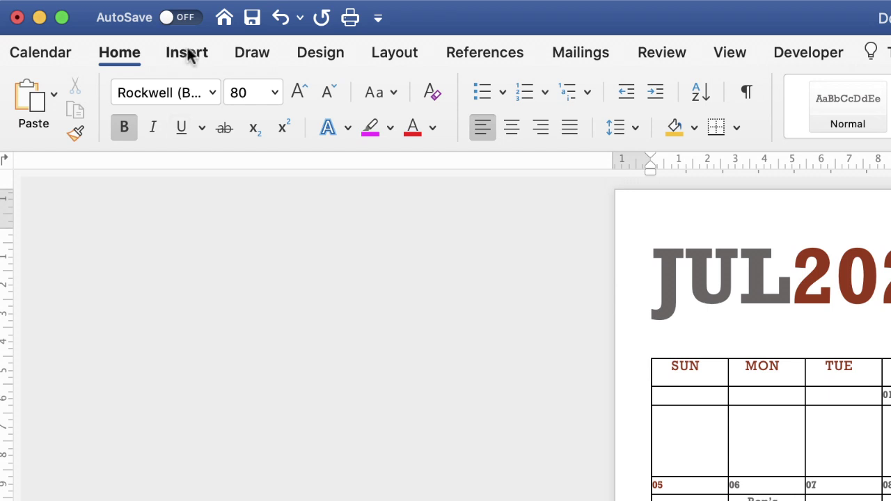
{"action": "left_click", "coordinate": [185, 52]}
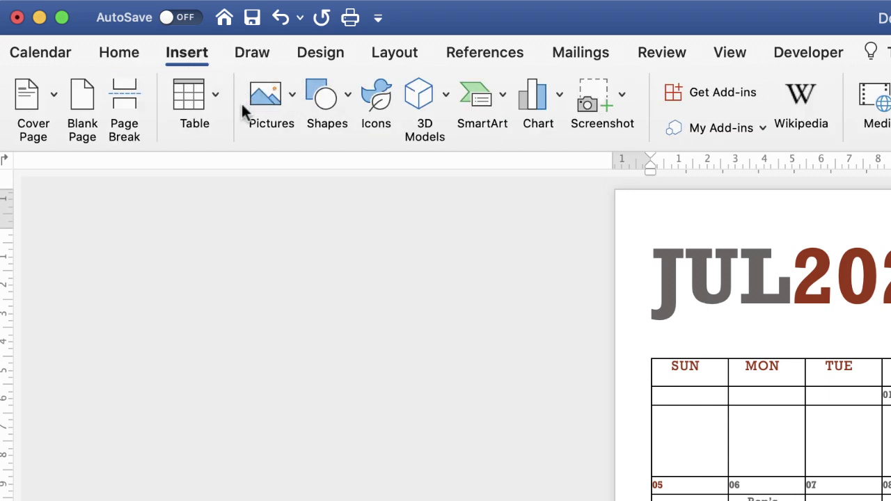
{"action": "left_click", "coordinate": [291, 97]}
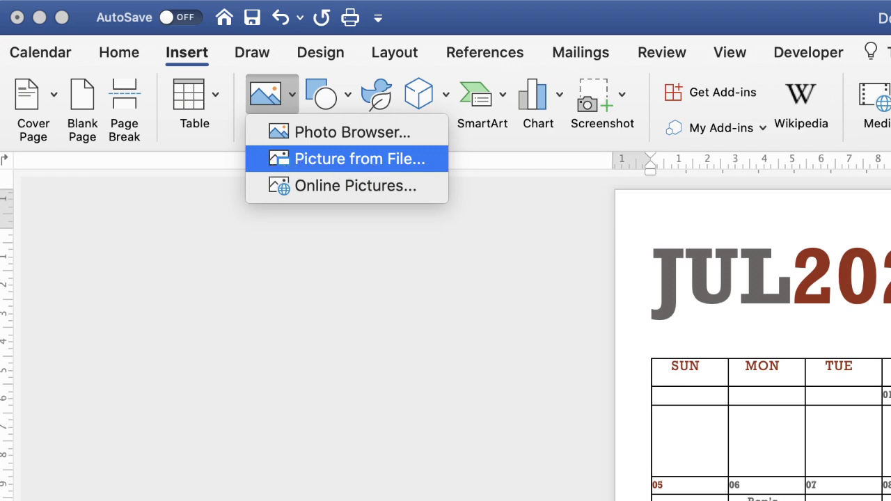
{"action": "left_click", "coordinate": [359, 159]}
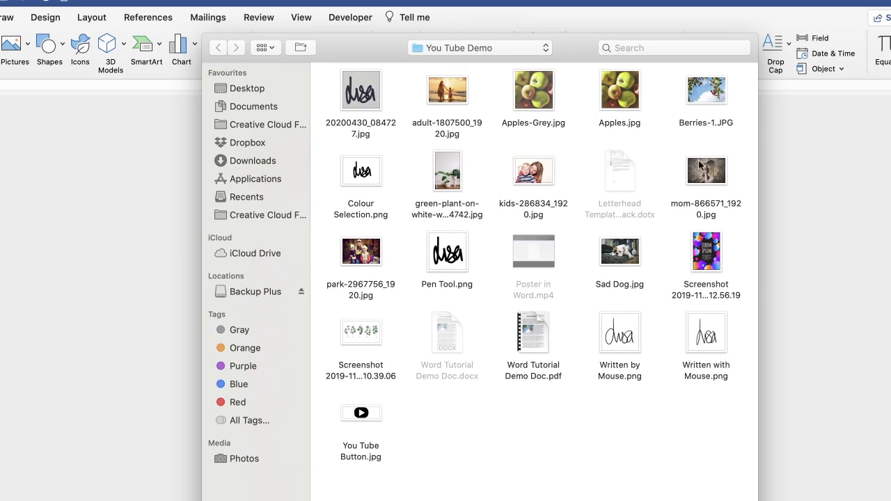
{"action": "left_click", "coordinate": [457, 98]}
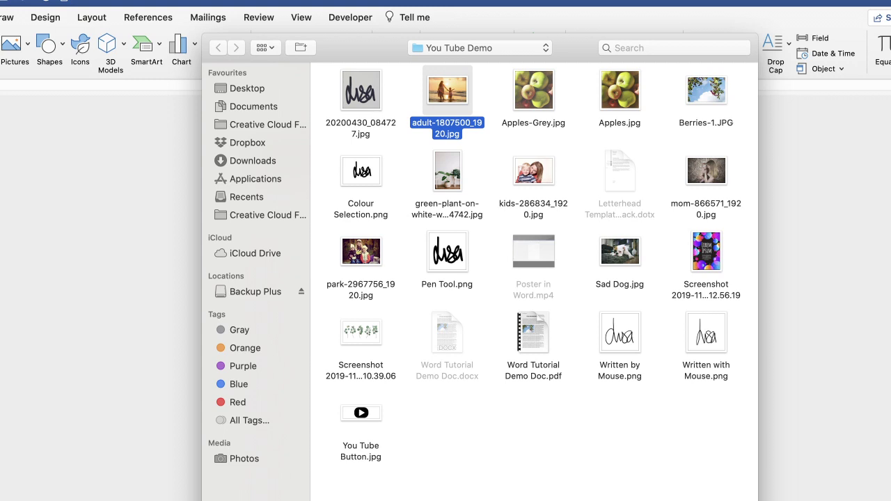
{"action": "key", "text": "Return"}
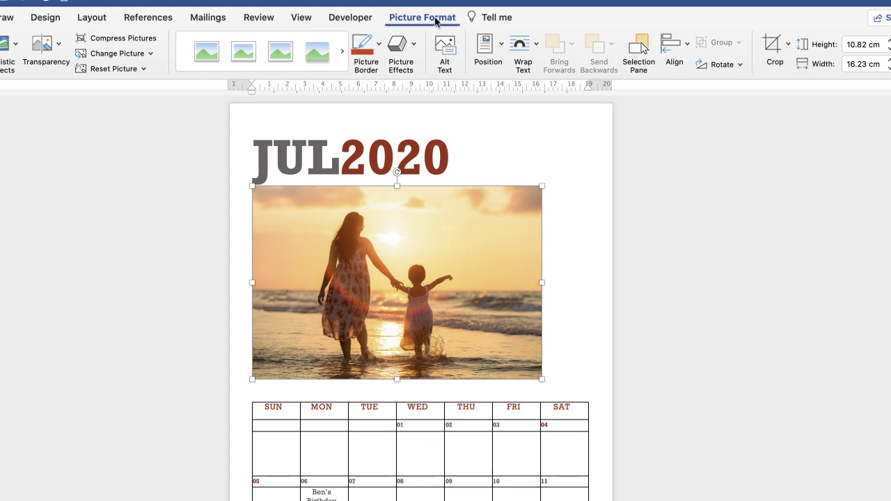
Set the text wrapping of the beach picture to In Front of Text
{"action": "left_click", "coordinate": [488, 148]}
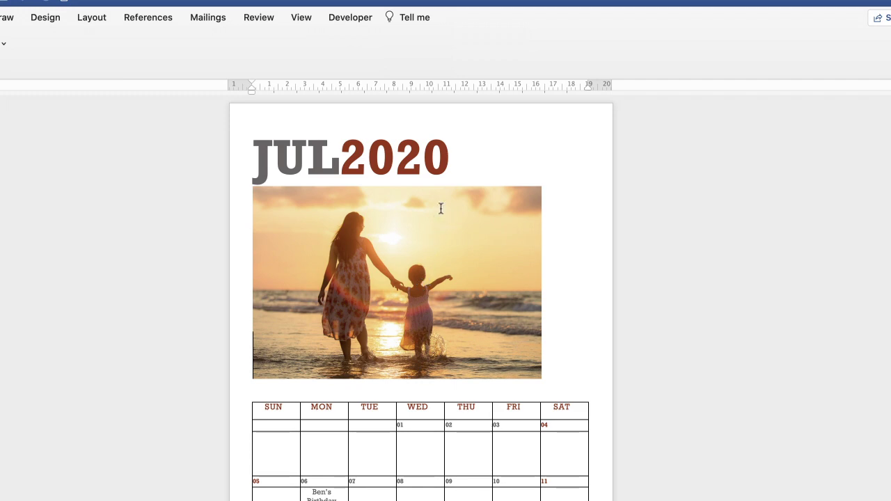
{"action": "left_click", "coordinate": [394, 249]}
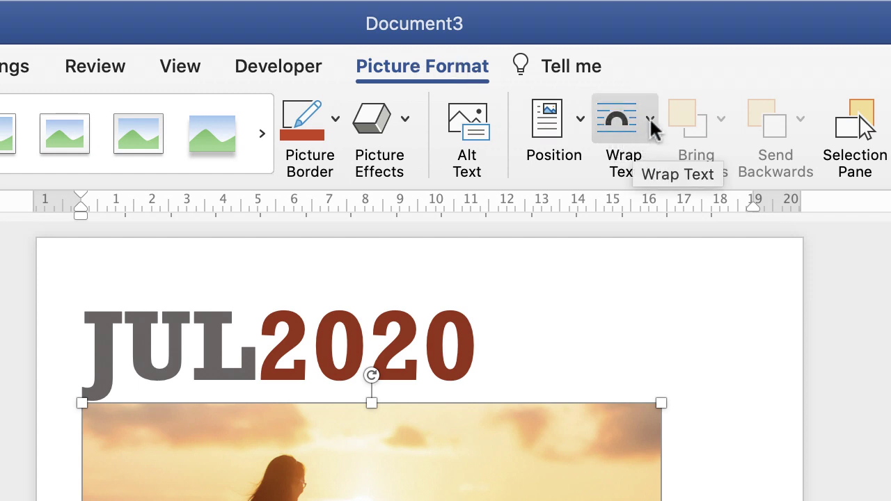
{"action": "left_click", "coordinate": [650, 117]}
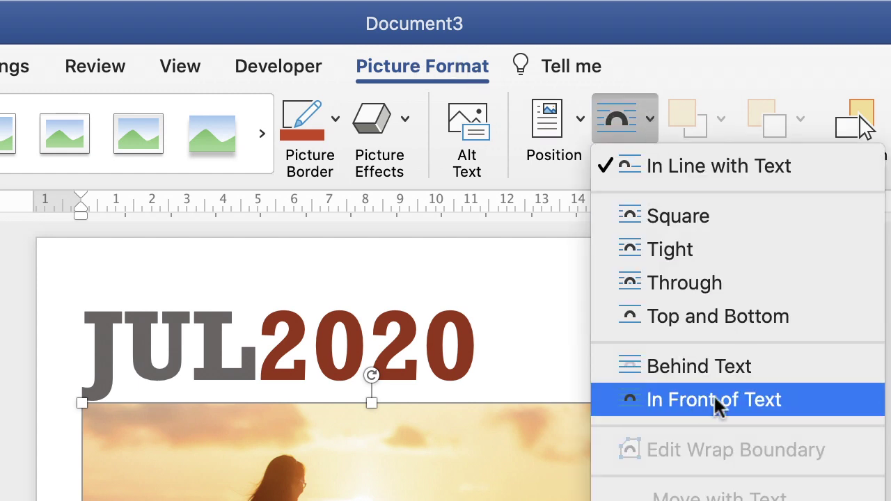
{"action": "left_click", "coordinate": [750, 397]}
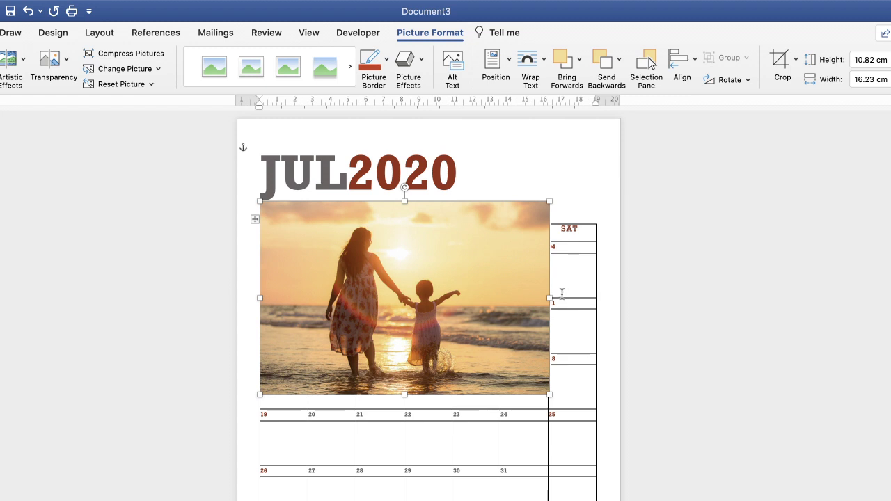
Shrink the beach picture to about 4.2 cm high by 6.3 cm wide and place it beside the heading, aligned with the table's right edge
{"action": "left_click_drag", "start_coordinate": [261, 394], "coordinate": [436, 277]}
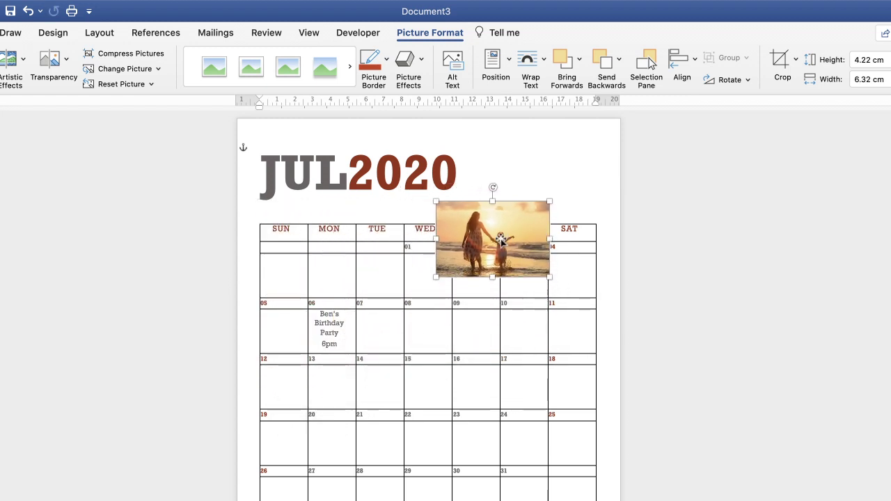
{"action": "left_click_drag", "start_coordinate": [505, 240], "coordinate": [536, 180]}
{"action": "key", "text": "Escape"}
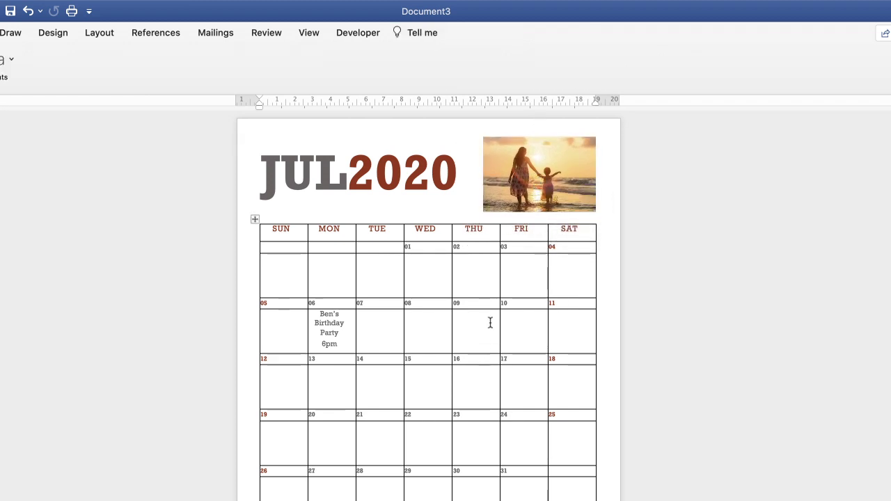
{"action": "left_click", "coordinate": [567, 325]}
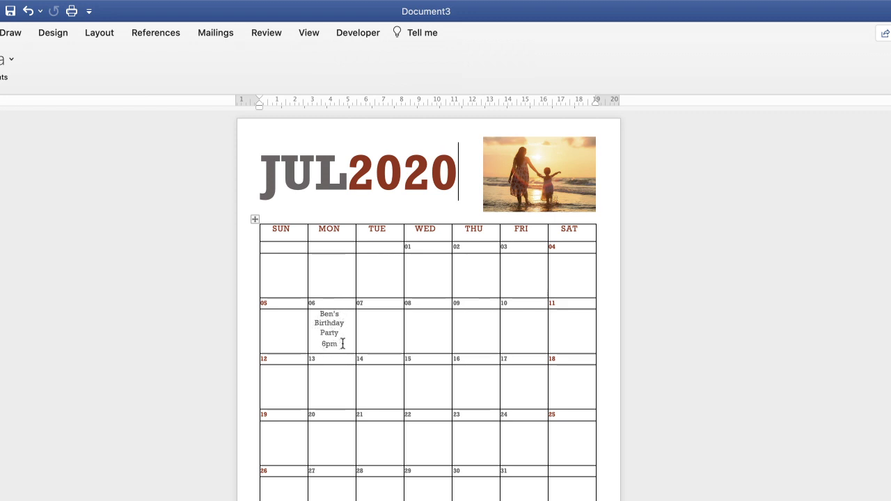
Shade the 06 date cell and the birthday entry cell below it with the saved golden-orange custom colour
{"action": "left_click_drag", "start_coordinate": [344, 343], "coordinate": [325, 304]}
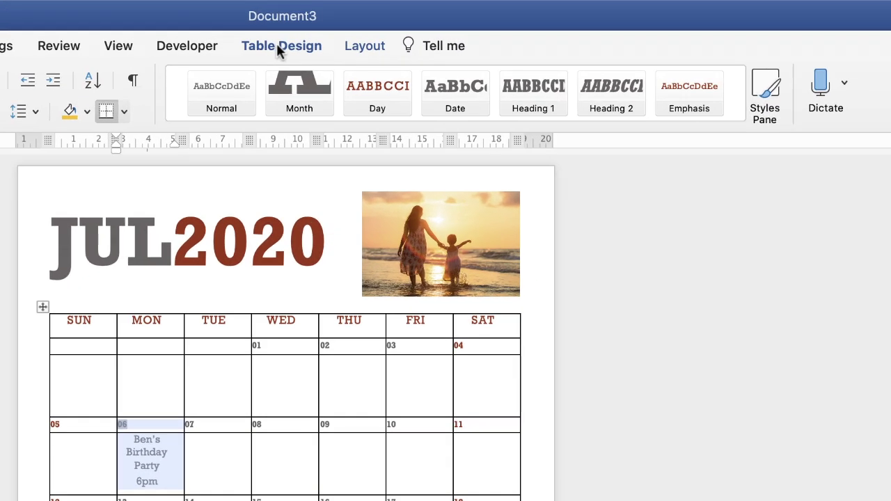
{"action": "left_click", "coordinate": [319, 42]}
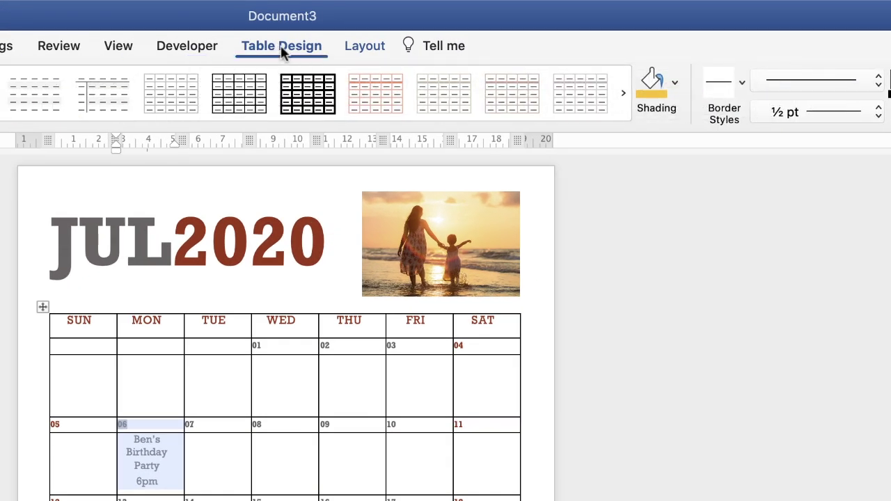
{"action": "left_click", "coordinate": [675, 84]}
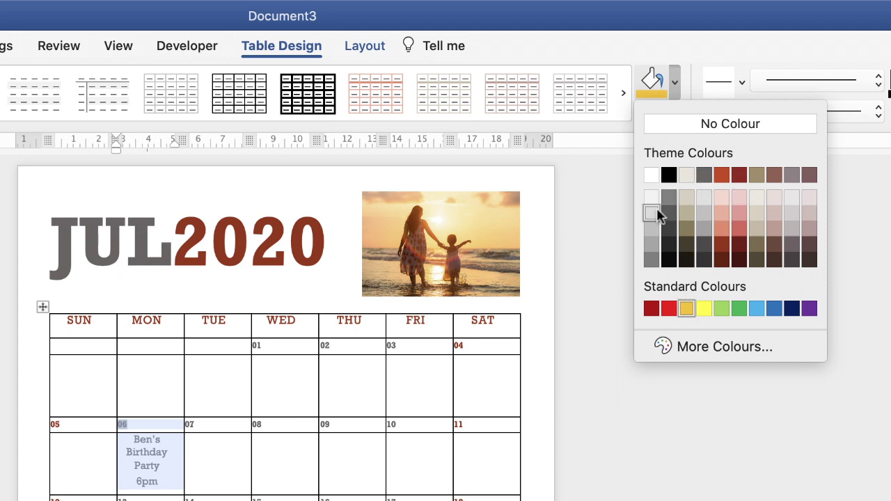
{"action": "left_click", "coordinate": [666, 346]}
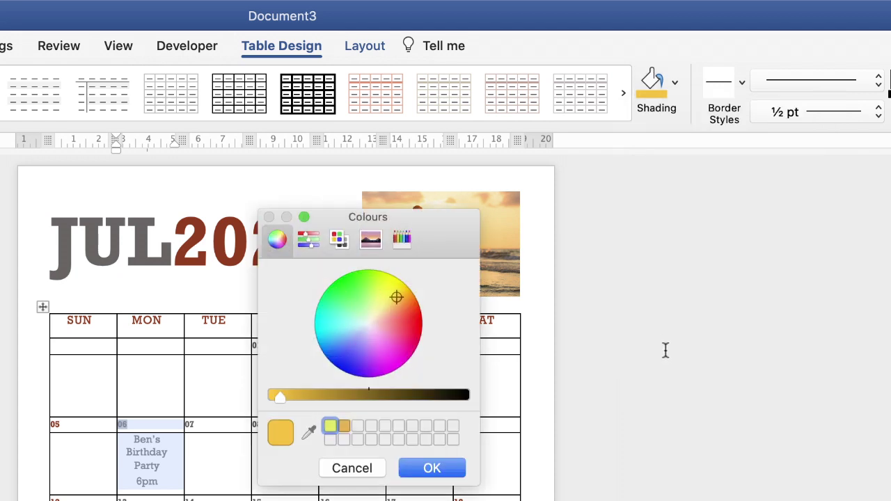
{"action": "left_click_drag", "start_coordinate": [409, 217], "coordinate": [734, 209]}
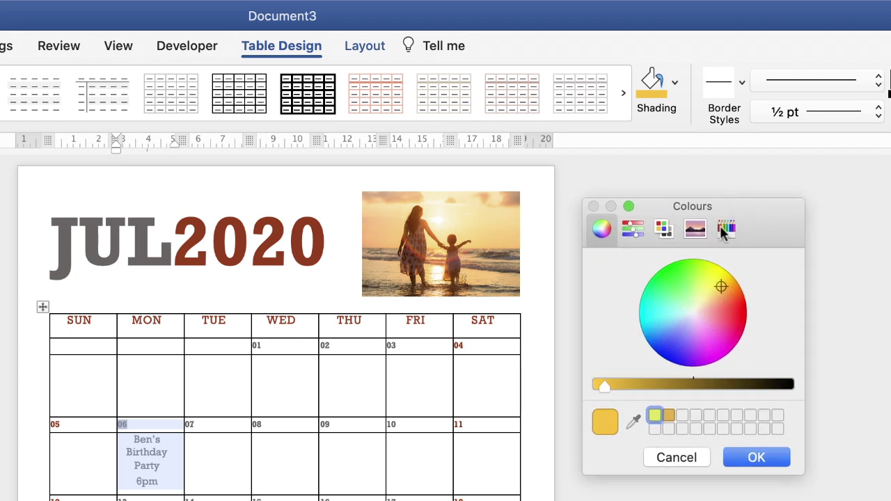
{"action": "left_click_drag", "start_coordinate": [722, 286], "coordinate": [700, 345]}
{"action": "left_click", "coordinate": [672, 343]}
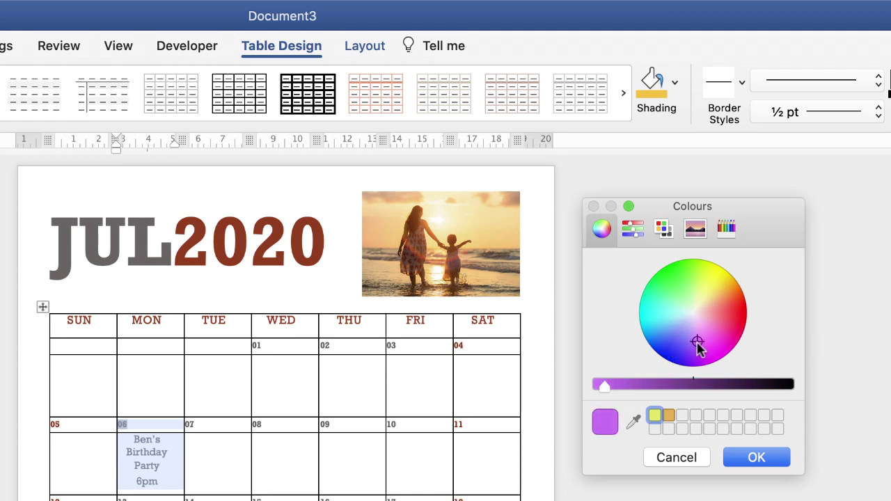
{"action": "left_click_drag", "start_coordinate": [689, 206], "coordinate": [364, 217]}
{"action": "left_click", "coordinate": [344, 427]}
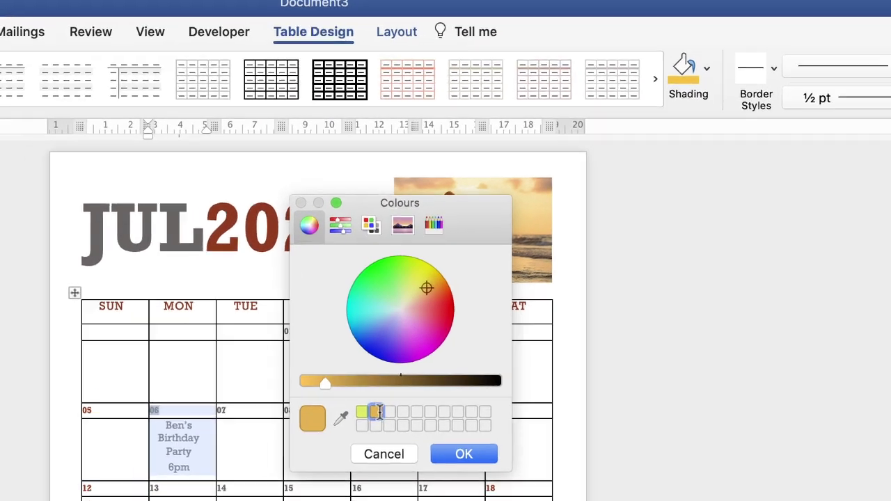
{"action": "left_click", "coordinate": [464, 454]}
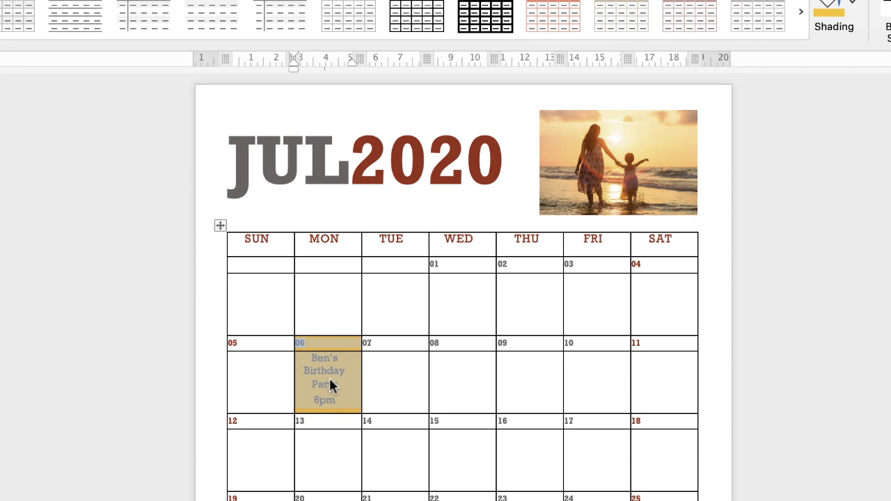
{"action": "left_click", "coordinate": [342, 397]}
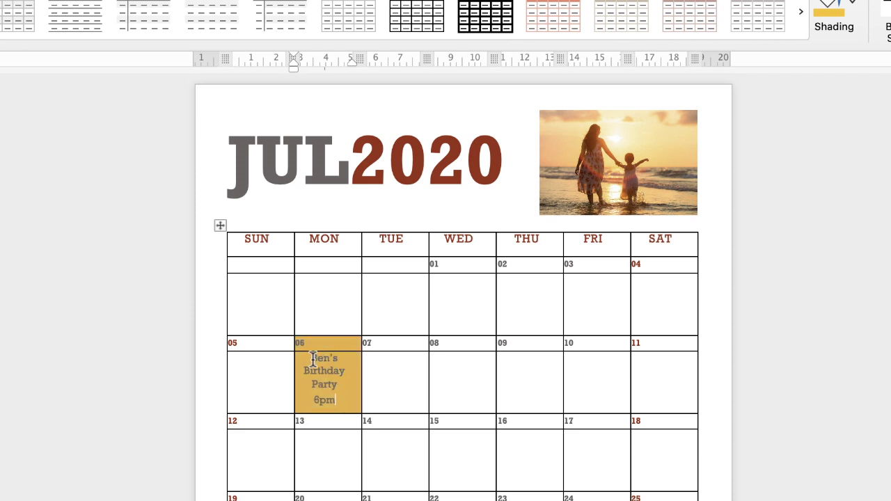
Change the font colour of the whole birthday party entry under 06 to white
{"action": "left_click_drag", "start_coordinate": [341, 398], "coordinate": [308, 360]}
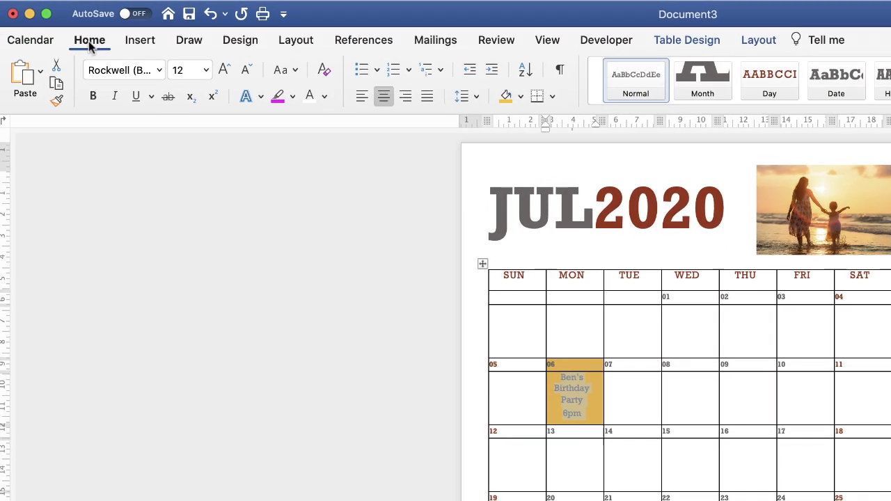
{"action": "left_click", "coordinate": [325, 97]}
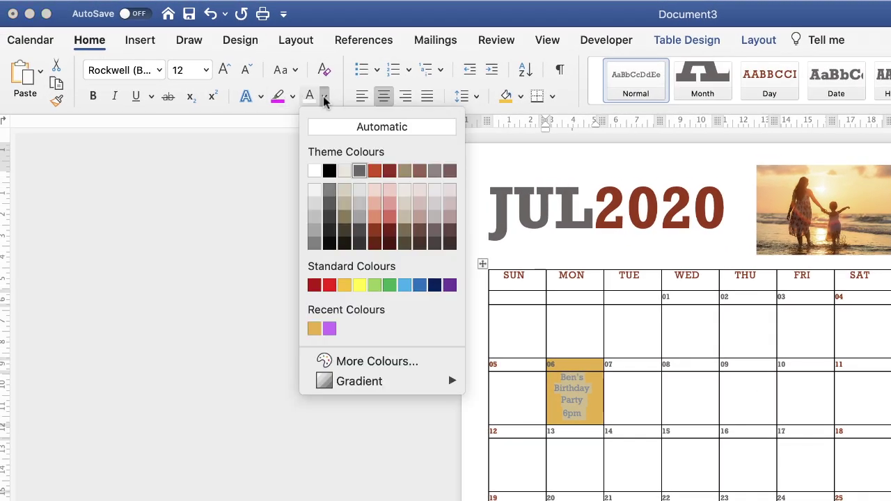
{"action": "left_click", "coordinate": [314, 172]}
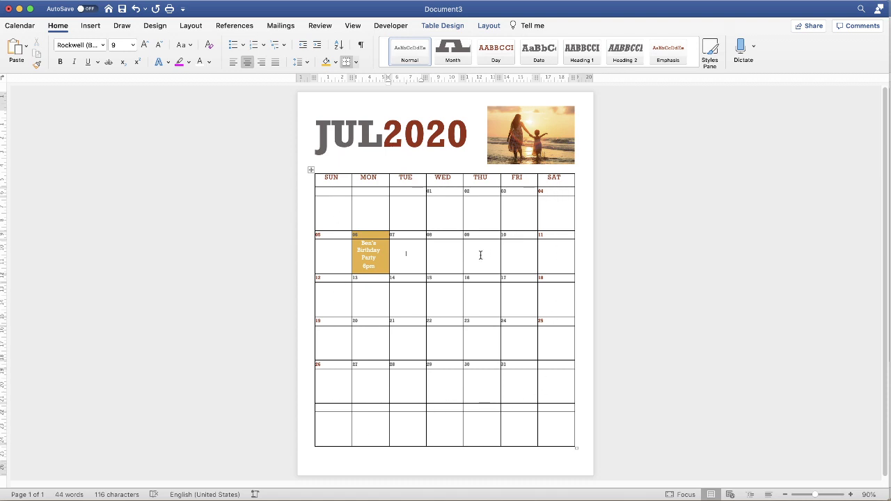
{"action": "left_click", "coordinate": [481, 210]}
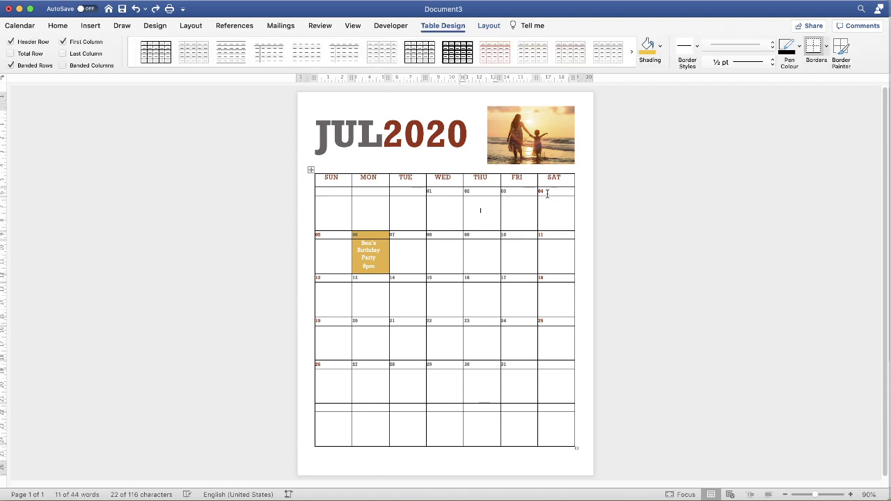
Remove the bottom border from all six date-number rows of the July calendar, selecting them together
{"action": "left_click", "coordinate": [543, 198]}
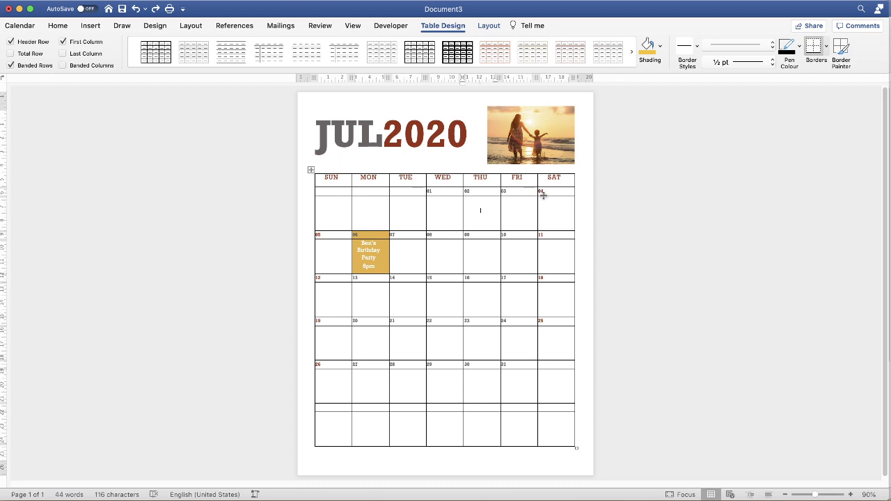
{"action": "left_click_drag", "start_coordinate": [551, 193], "coordinate": [324, 193]}
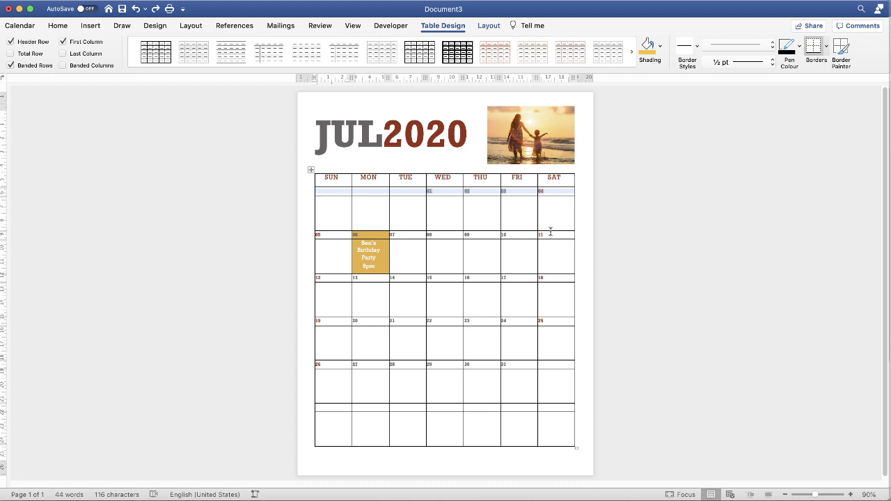
{"action": "left_click_drag", "start_coordinate": [542, 235], "coordinate": [317, 235]}
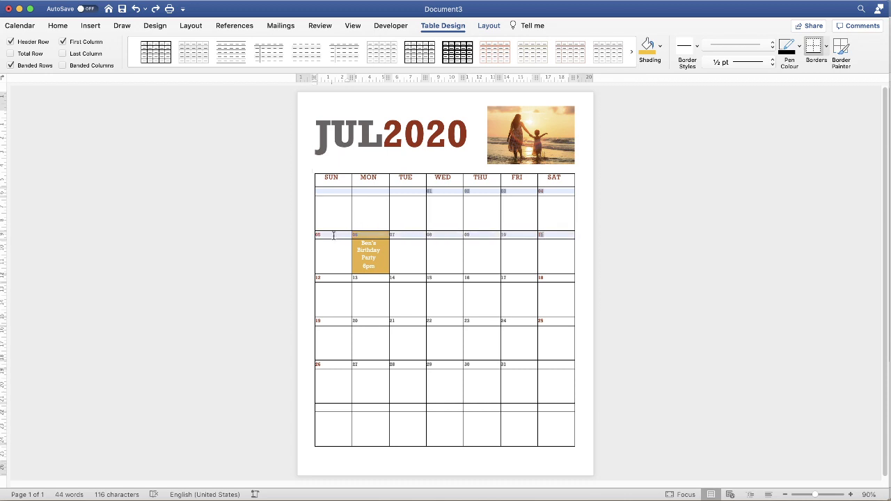
{"action": "left_click_drag", "start_coordinate": [551, 280], "coordinate": [320, 279]}
{"action": "left_click_drag", "start_coordinate": [558, 322], "coordinate": [321, 322]}
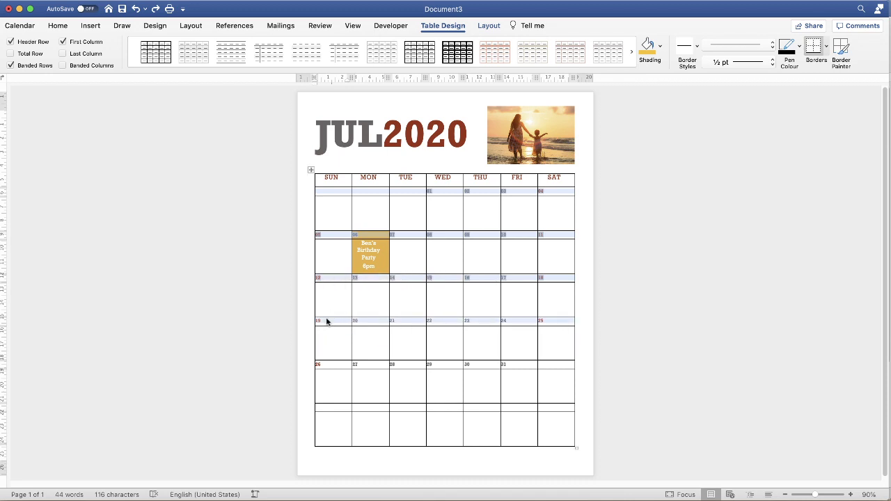
{"action": "left_click_drag", "start_coordinate": [547, 365], "coordinate": [325, 366]}
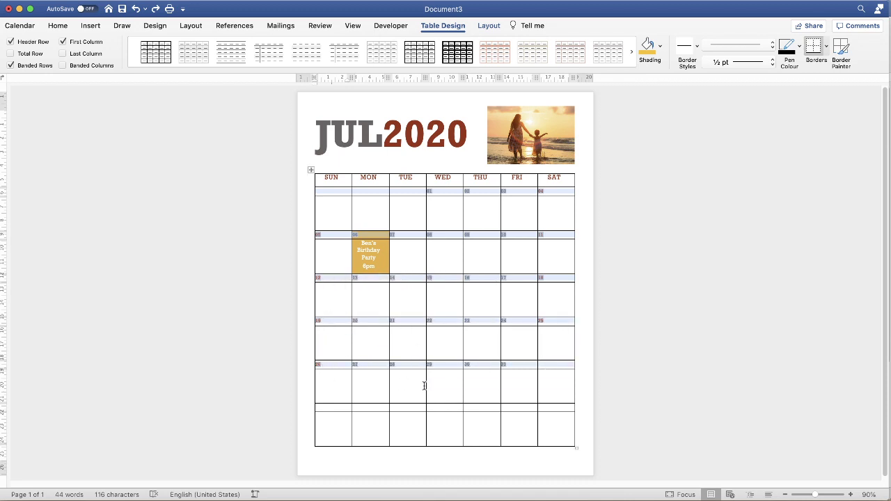
{"action": "left_click_drag", "start_coordinate": [549, 408], "coordinate": [341, 406]}
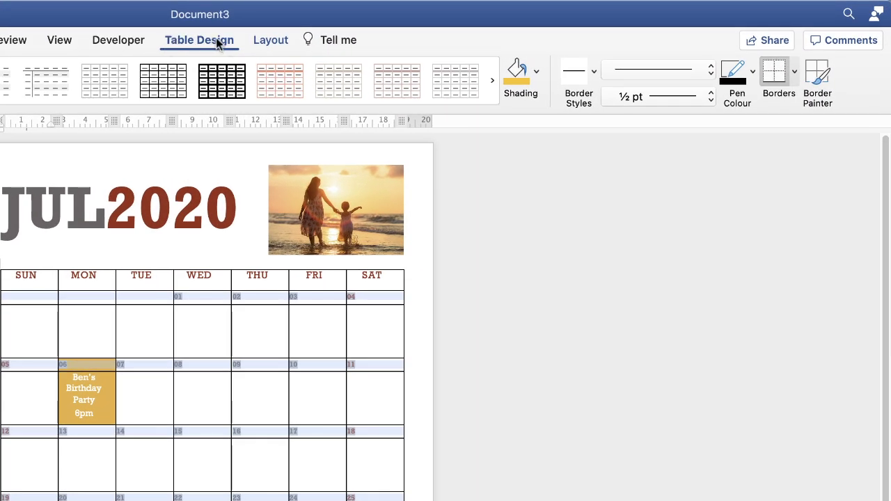
{"action": "left_click", "coordinate": [795, 72]}
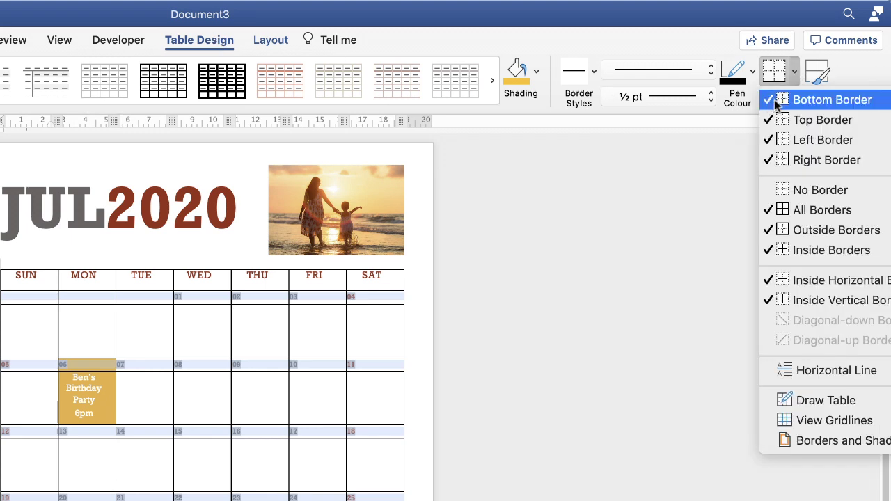
{"action": "left_click", "coordinate": [813, 100]}
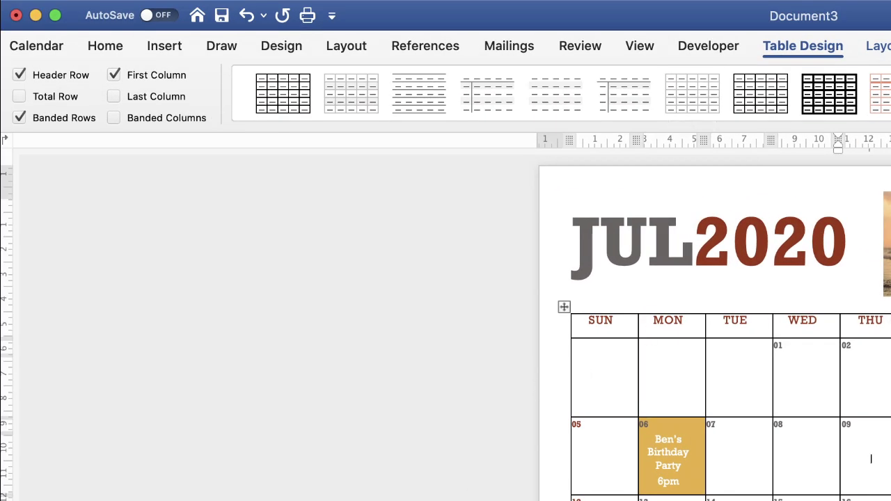
Generate new calendar dates for August 2020
{"action": "left_click", "coordinate": [54, 48]}
{"action": "left_click", "coordinate": [40, 89]}
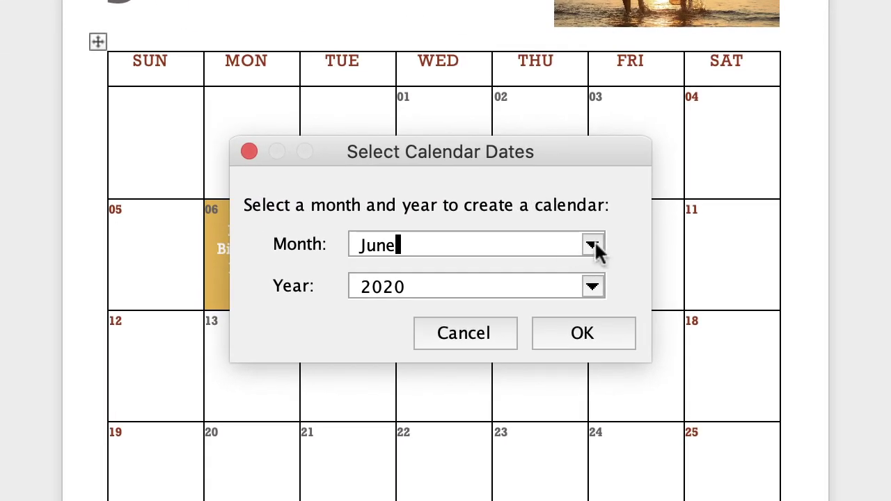
{"action": "left_click", "coordinate": [618, 264]}
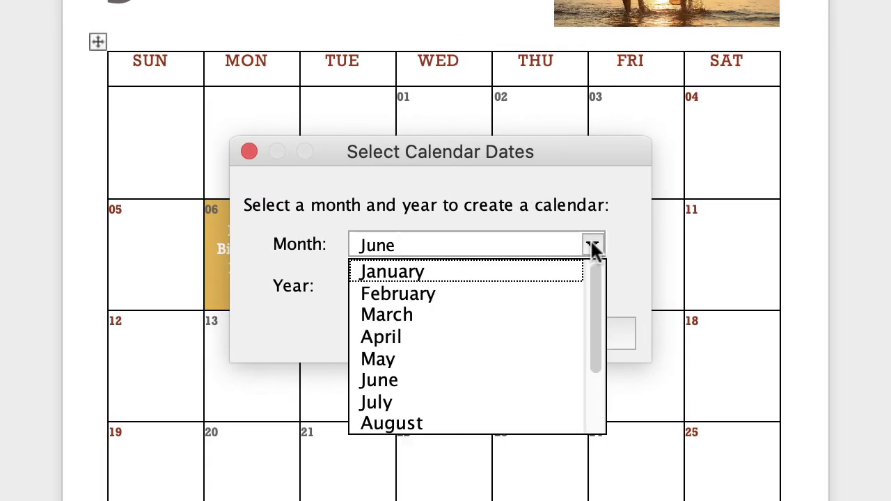
{"action": "left_click", "coordinate": [376, 424]}
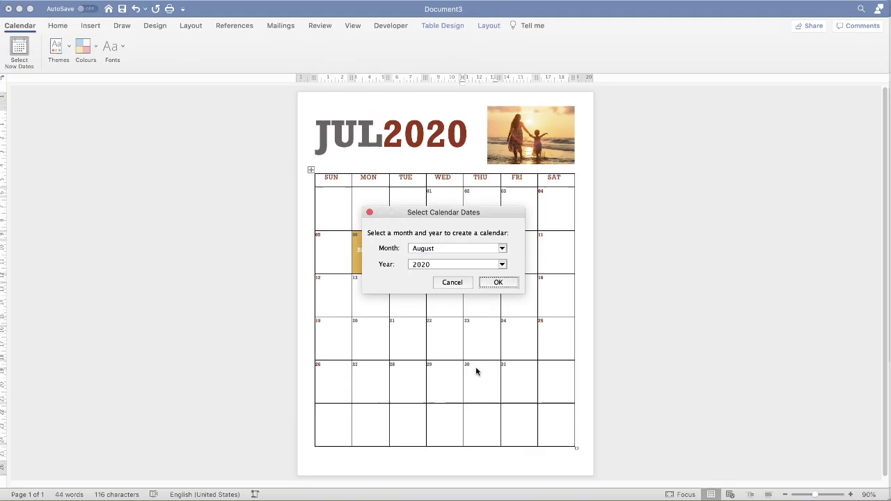
{"action": "left_click", "coordinate": [583, 334]}
{"action": "left_click", "coordinate": [530, 286]}
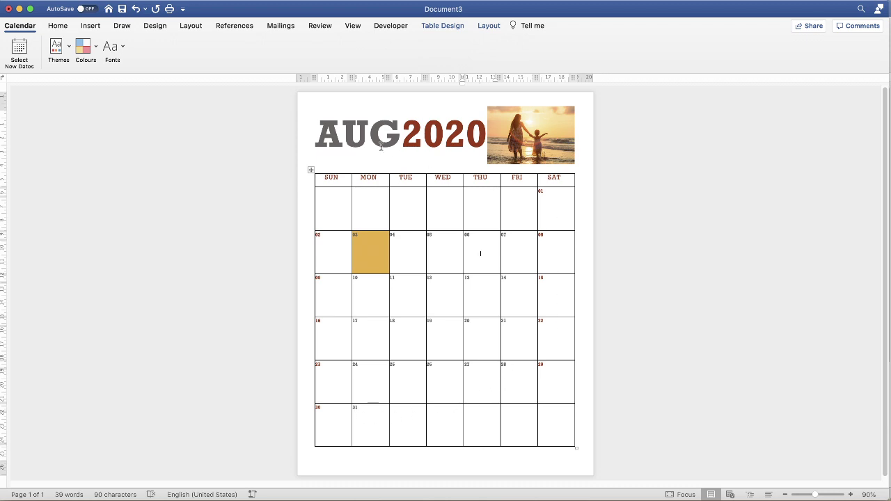
Shrink the beach picture slightly from its heading side to leave a gap beside the AUG 2020 heading
{"action": "left_click", "coordinate": [523, 134]}
{"action": "left_click_drag", "start_coordinate": [487, 163], "coordinate": [495, 134]}
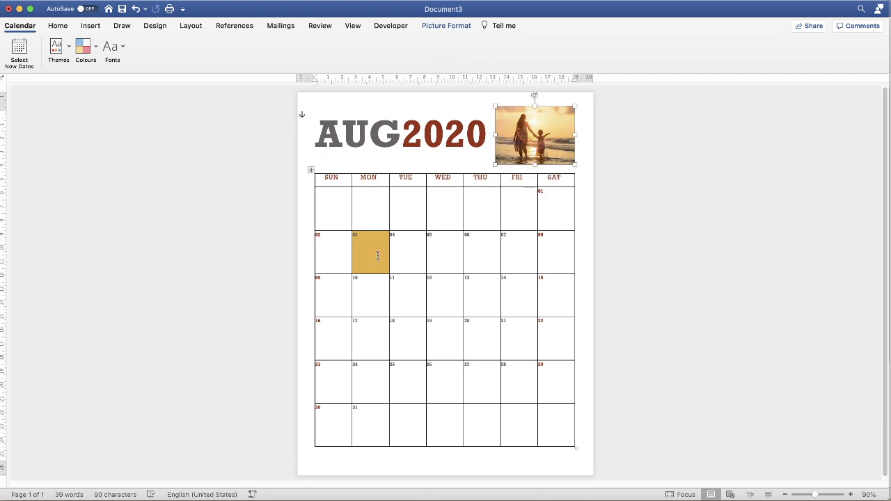
Remove the golden-orange shading from the 03 date cell and the entry cell below it by setting No Colour
{"action": "left_click", "coordinate": [370, 252]}
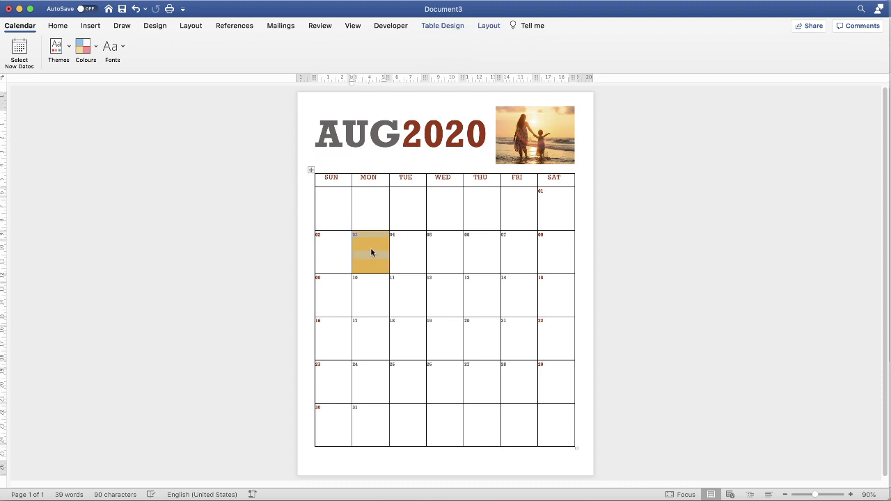
{"action": "left_click", "coordinate": [453, 26]}
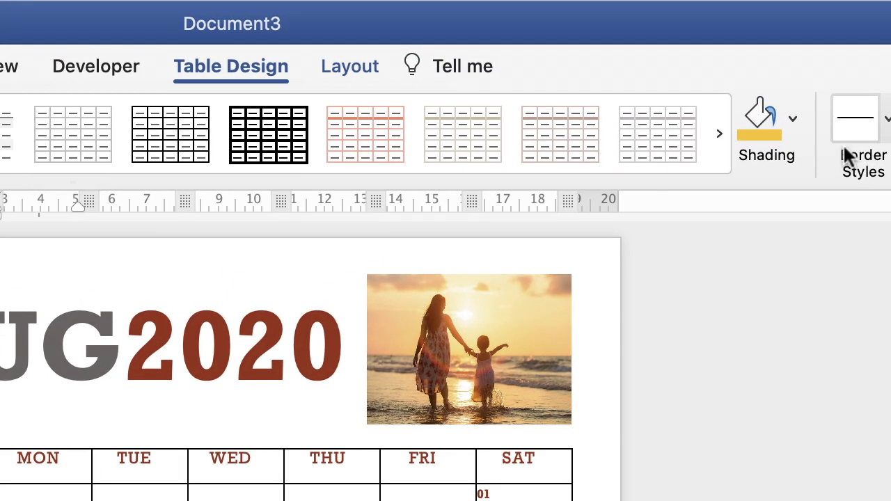
{"action": "left_click", "coordinate": [791, 119]}
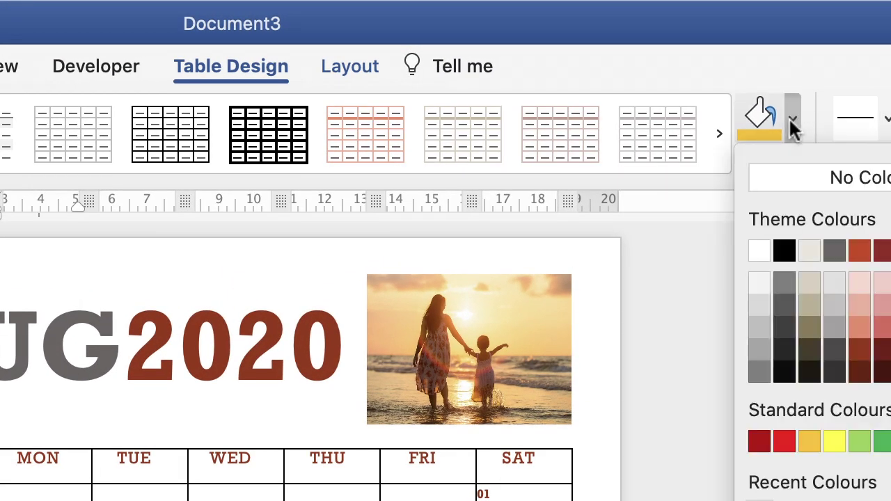
{"action": "left_click", "coordinate": [821, 180]}
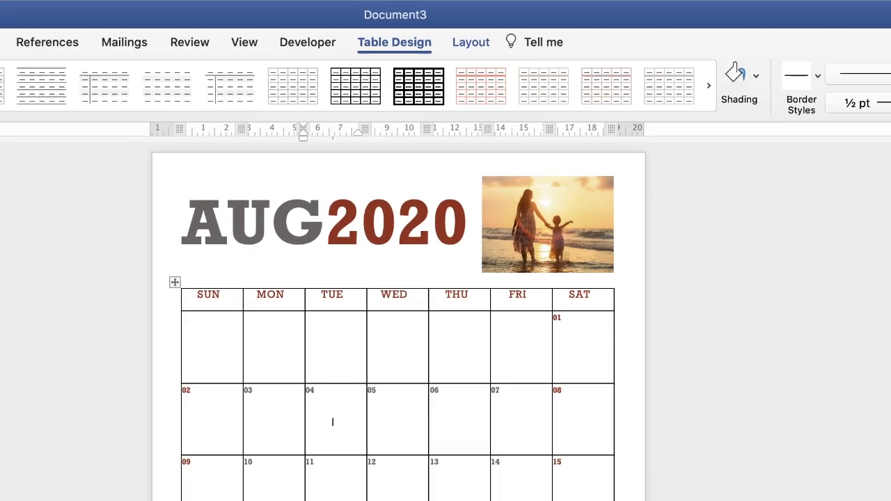